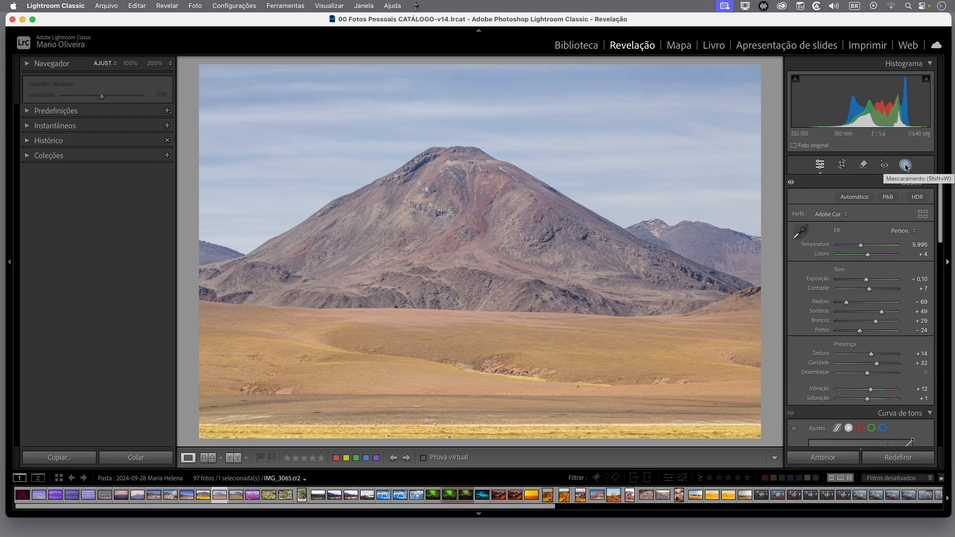
Add a Céu mask that selects the sky in the photo and preview its overlay once.
click(906, 166)
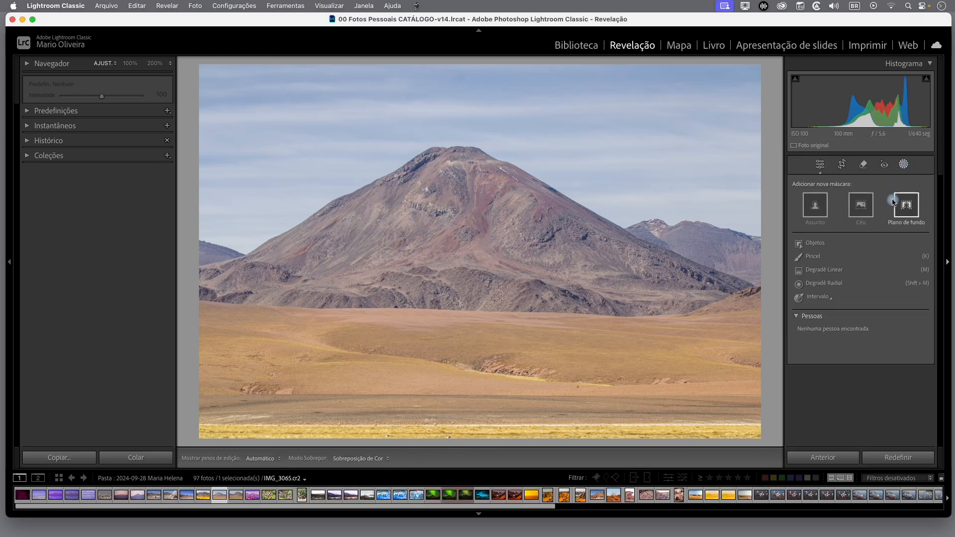
click(869, 210)
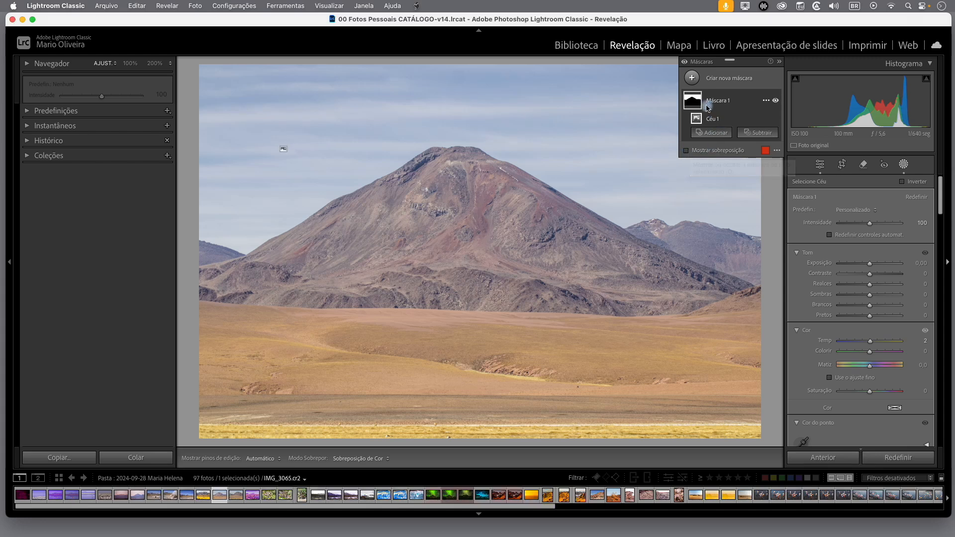
click(687, 152)
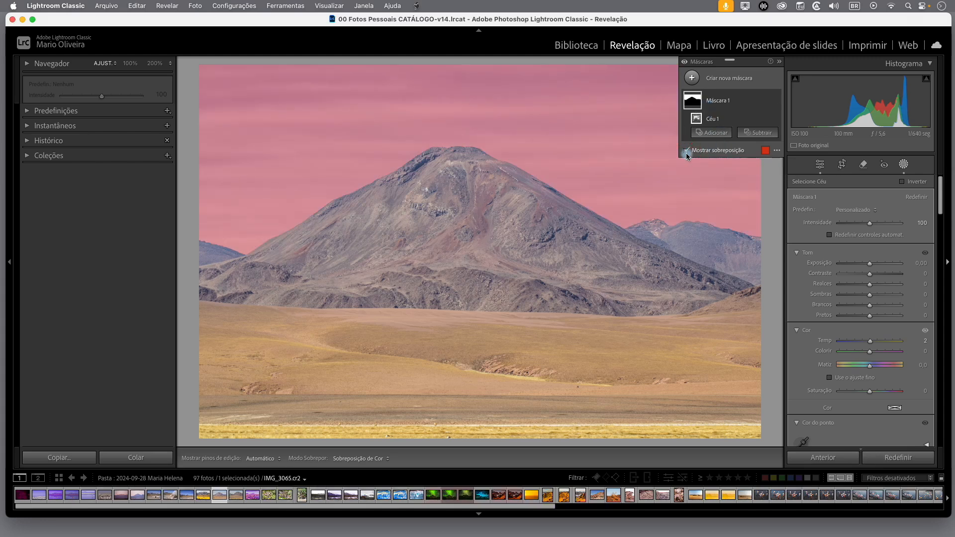
click(687, 152)
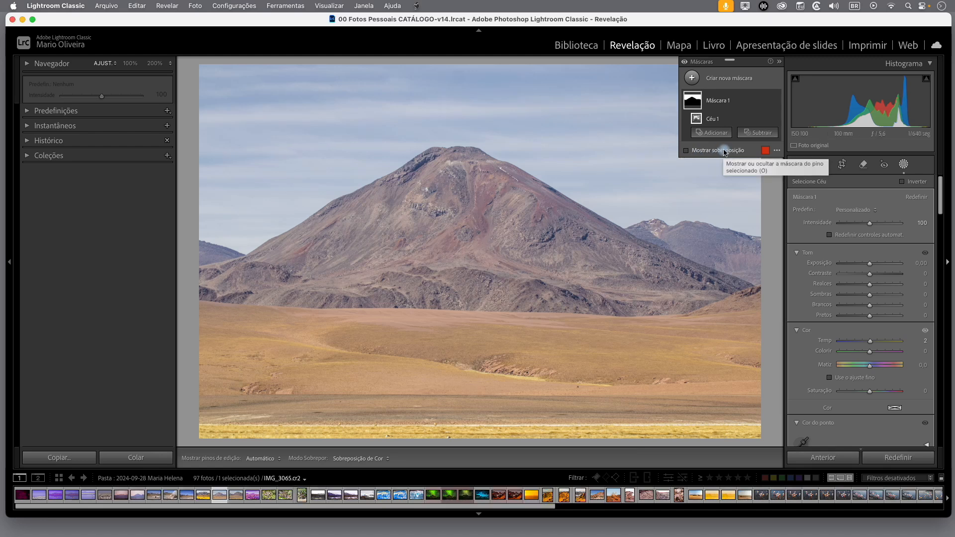
Toggle the sky mask's overlay on and off repeatedly to check which area it covers, leaving it shown.
key(o)
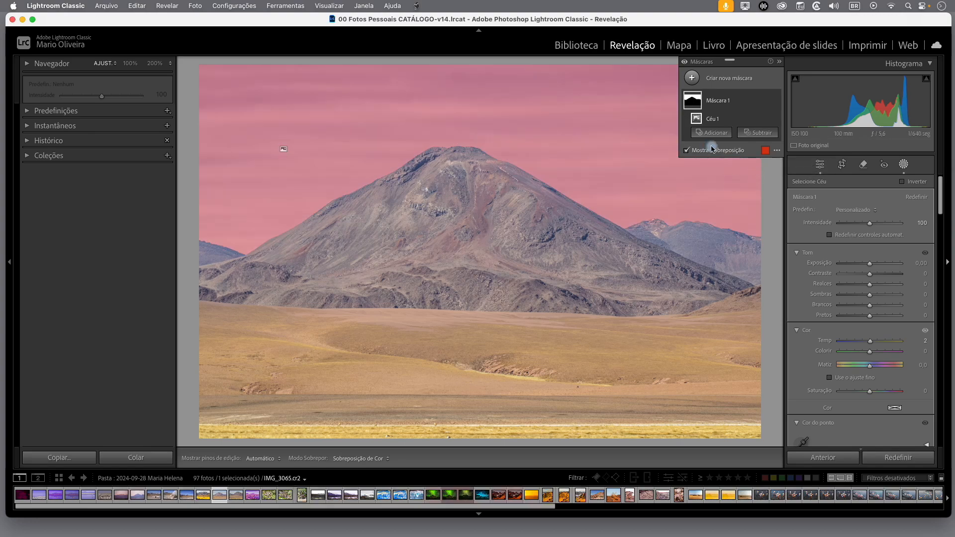
key(o)
key(o)
key(o)
key(o)
key(o)
key(o)
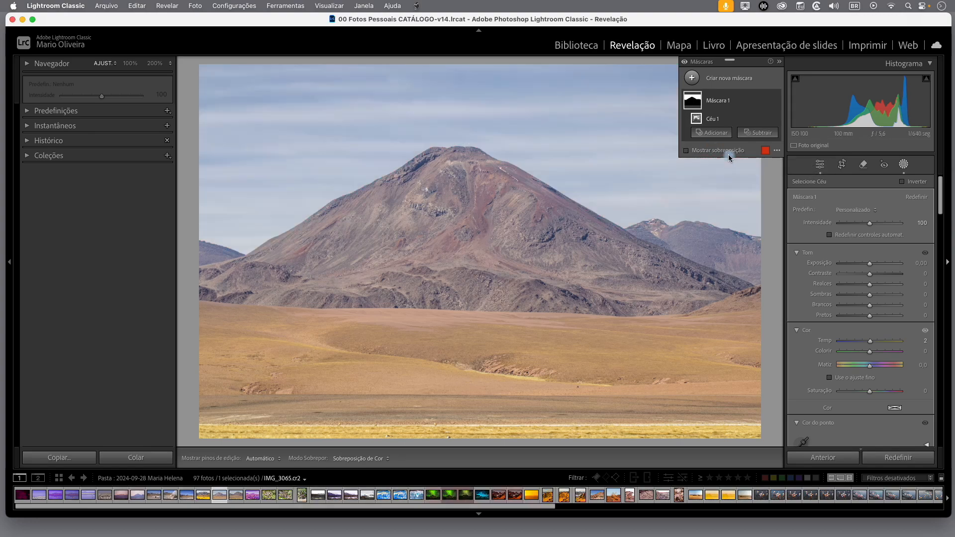
key(o)
key(o)
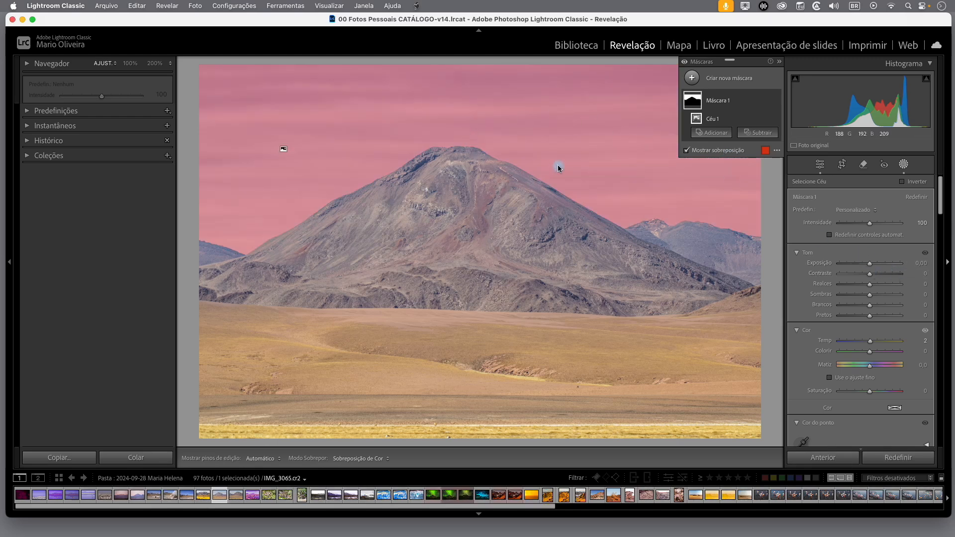
key(o)
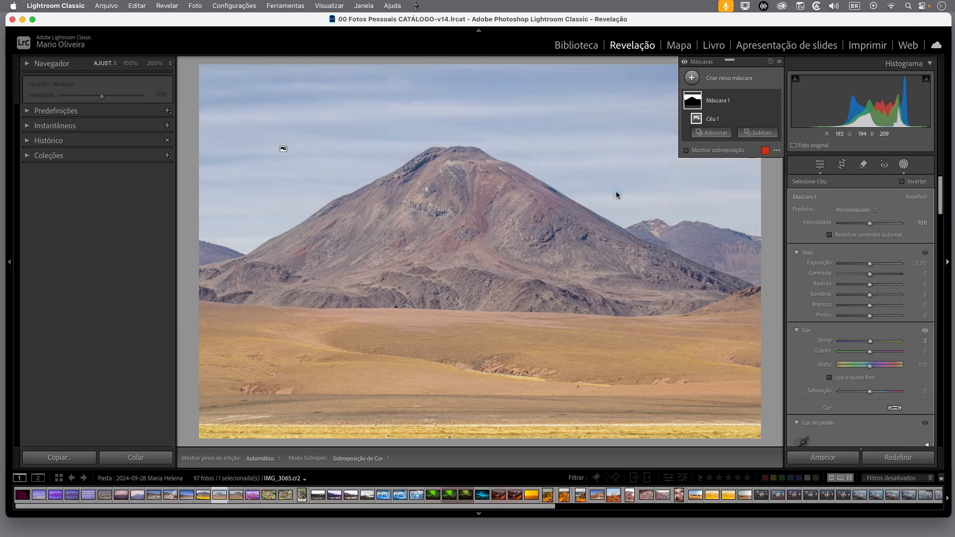
key(o)
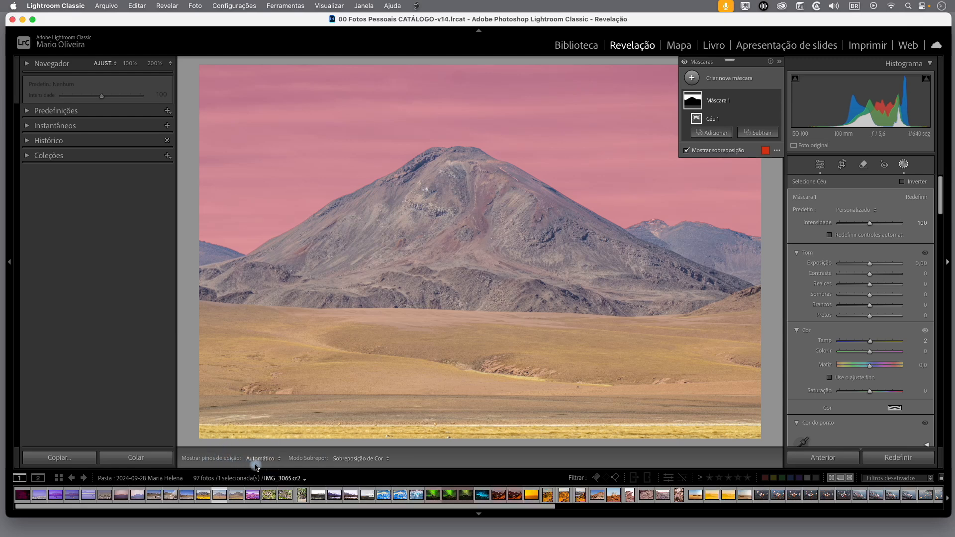
Review the display options for the edit pins, keep Automático, and toggle the pins' visibility on the photo.
click(280, 462)
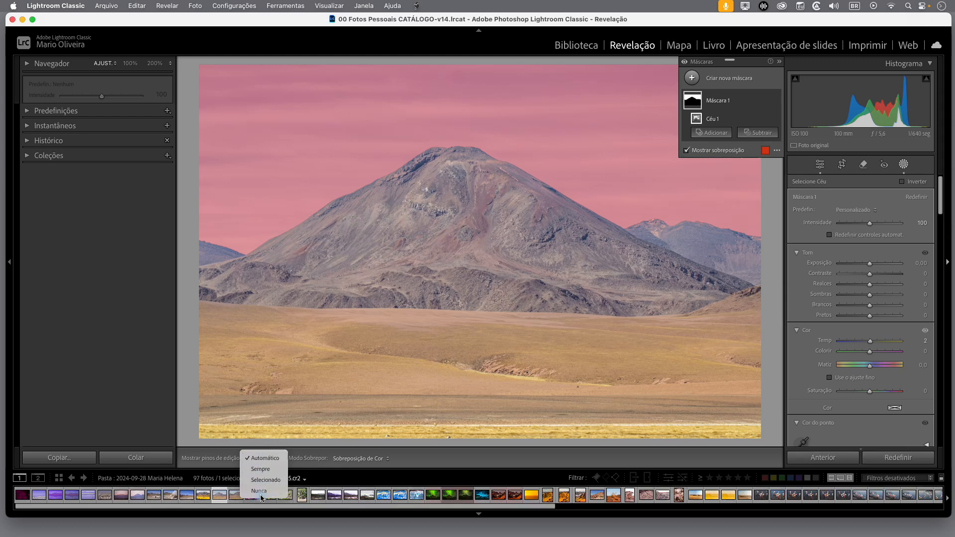
click(260, 461)
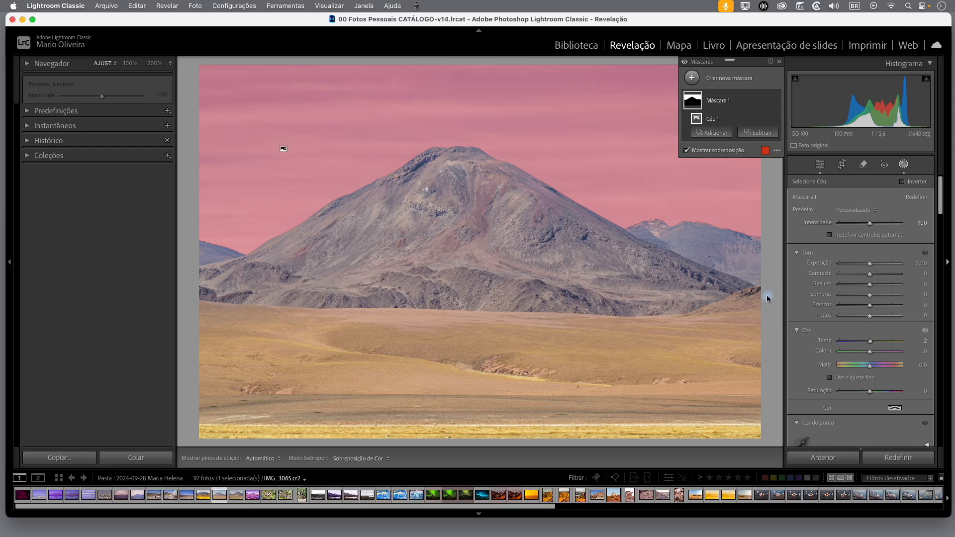
key(h)
key(h)
key(h)
key(h)
key(h)
key(h)
key(h)
key(h)
Cycle the mask overlay through its custom colours back to red, opening the overlay colour settings along the way.
key(shift+o)
key(shift+o)
key(shift+o)
key(shift+o)
click(766, 151)
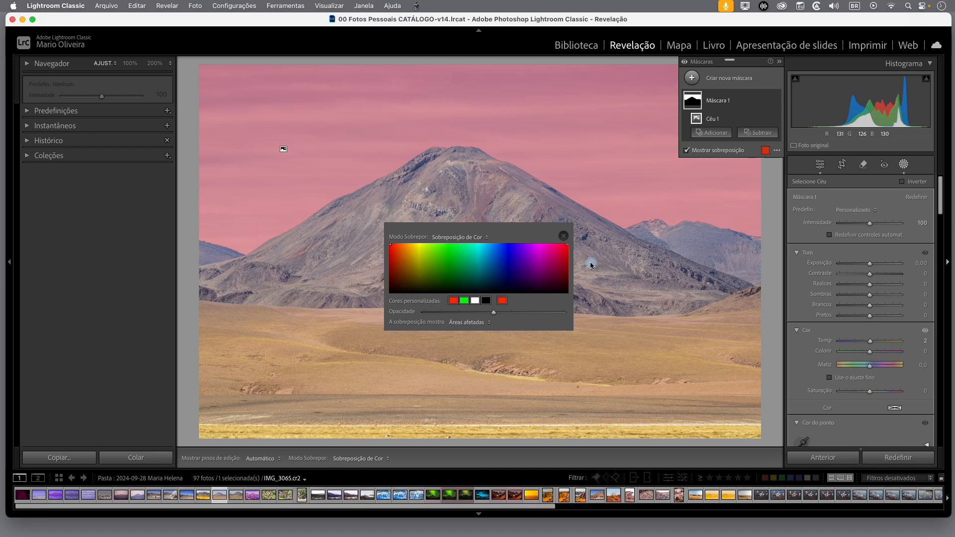
key(shift+o)
key(shift+o)
key(shift+o)
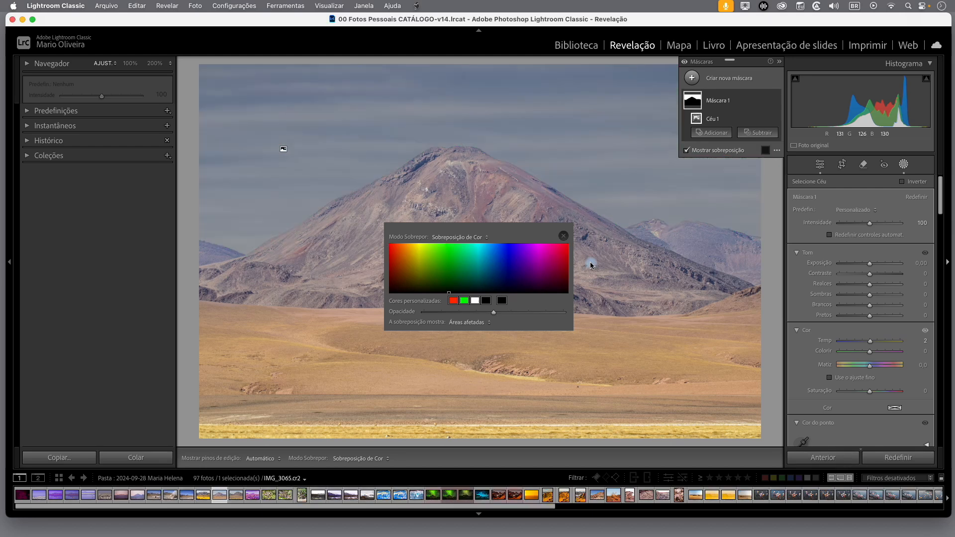
key(shift+o)
key(shift+o)
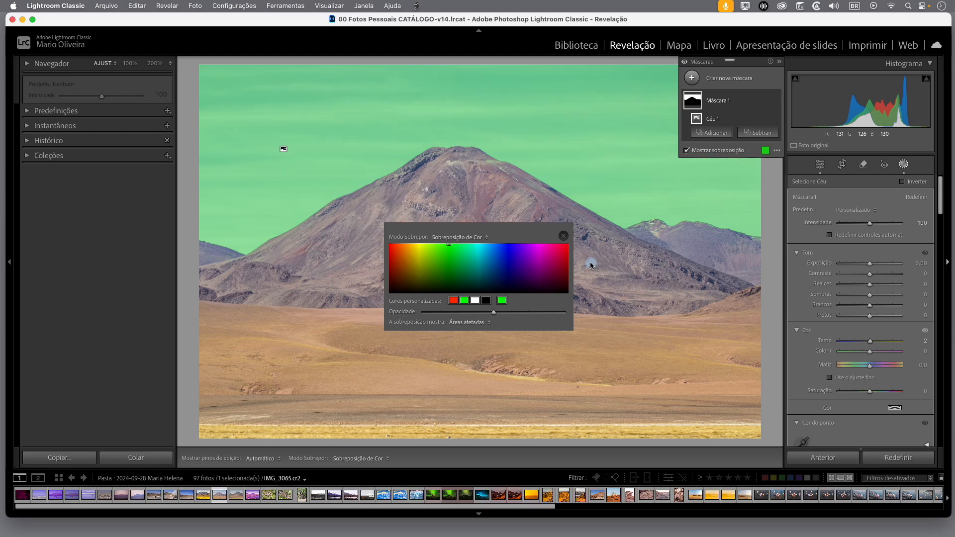
key(shift+o)
key(shift+o)
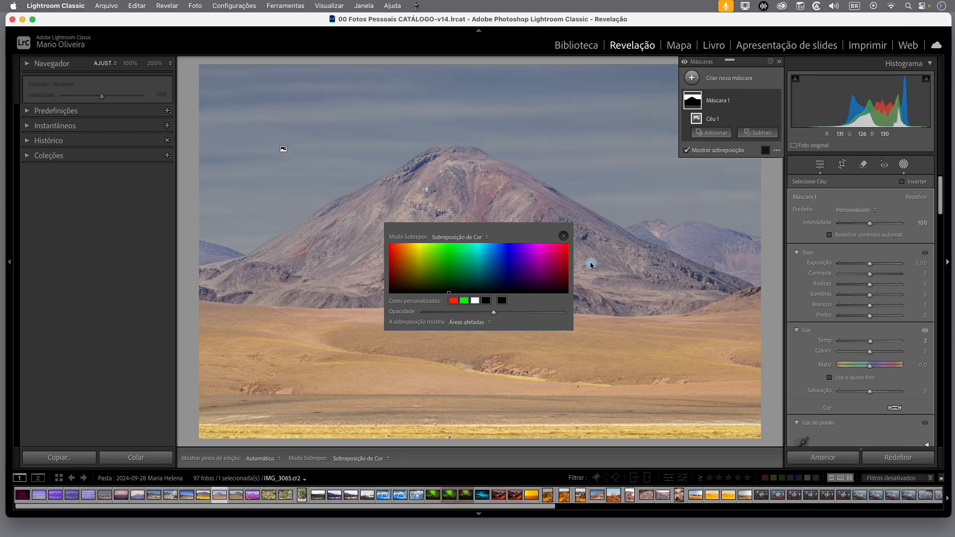
key(shift+o)
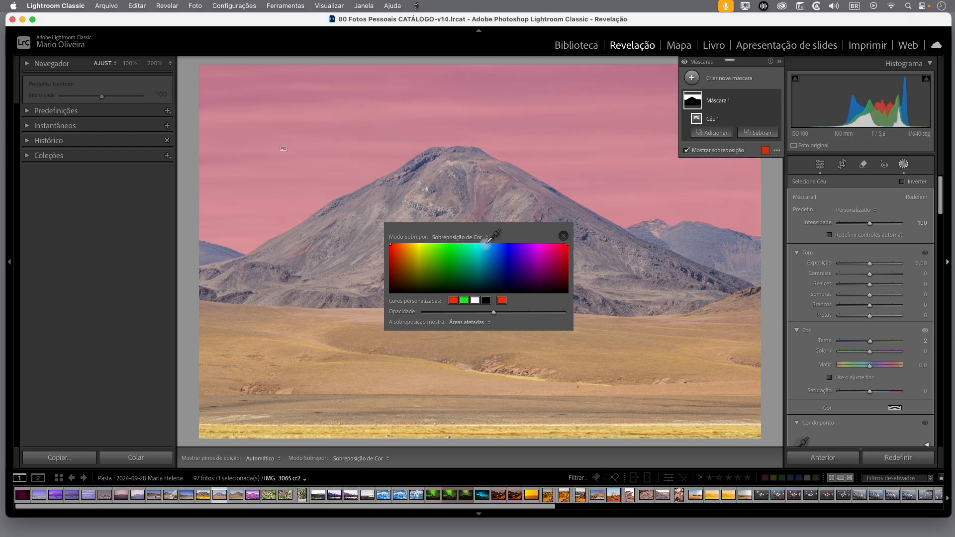
Set the mask overlay colour to a medium green at maximum opacity and close the overlay colour settings.
click(505, 251)
click(489, 256)
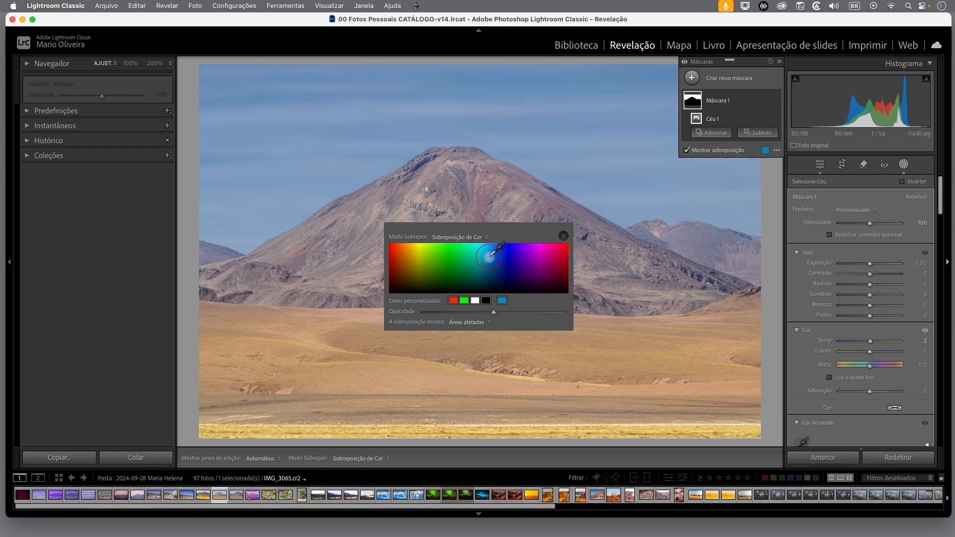
click(451, 259)
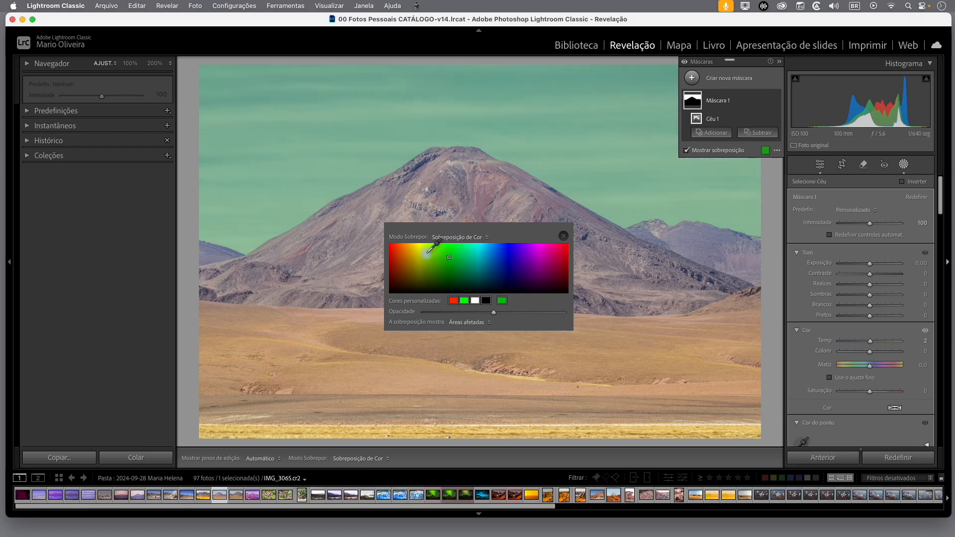
drag(491, 317, 560, 316)
drag(456, 309, 577, 323)
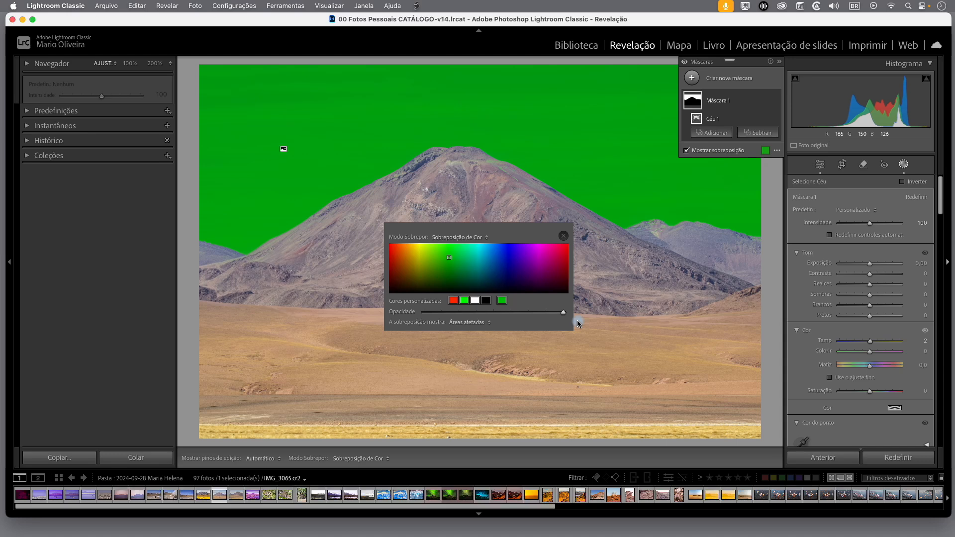
click(565, 237)
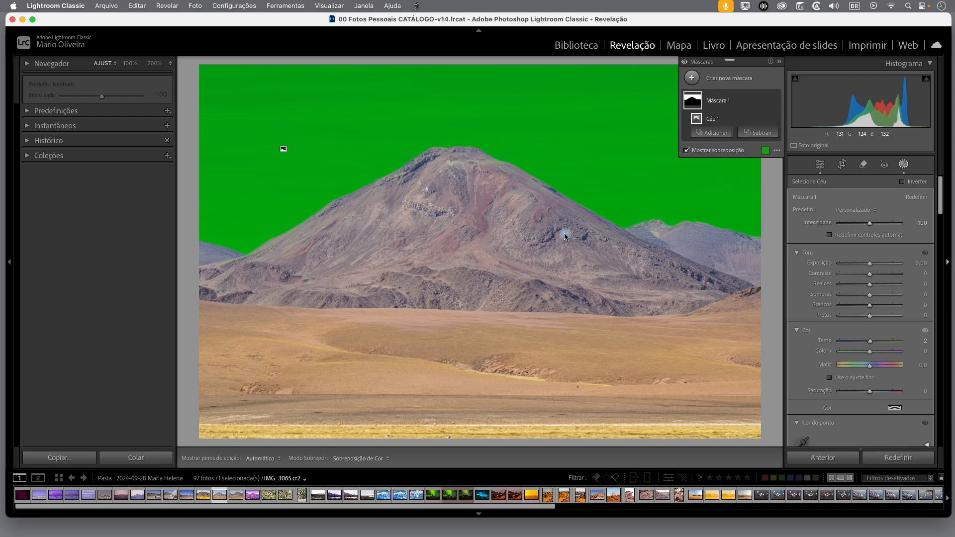
Preview the sky mask in Branco sobre preto mode and return the overlay mode to Sobreposição de Cor.
click(778, 151)
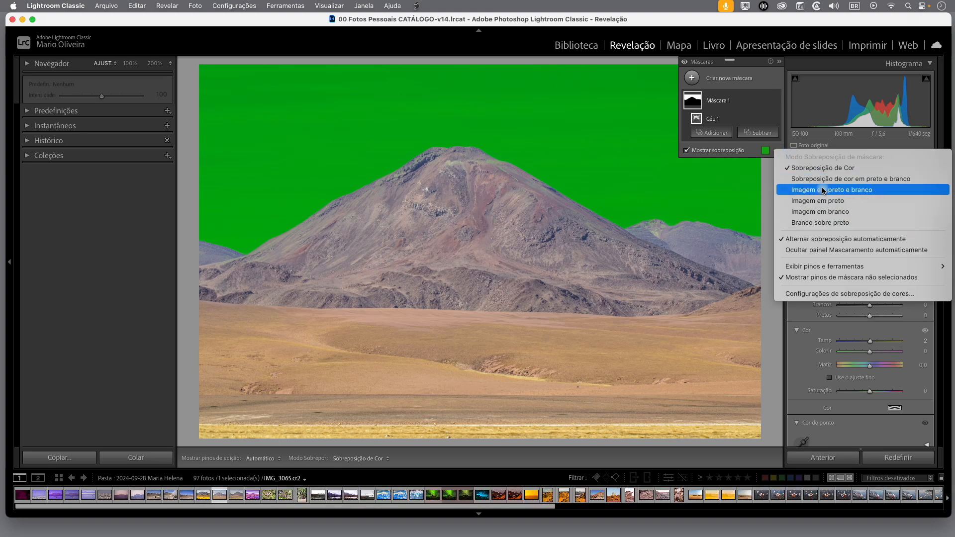
click(829, 222)
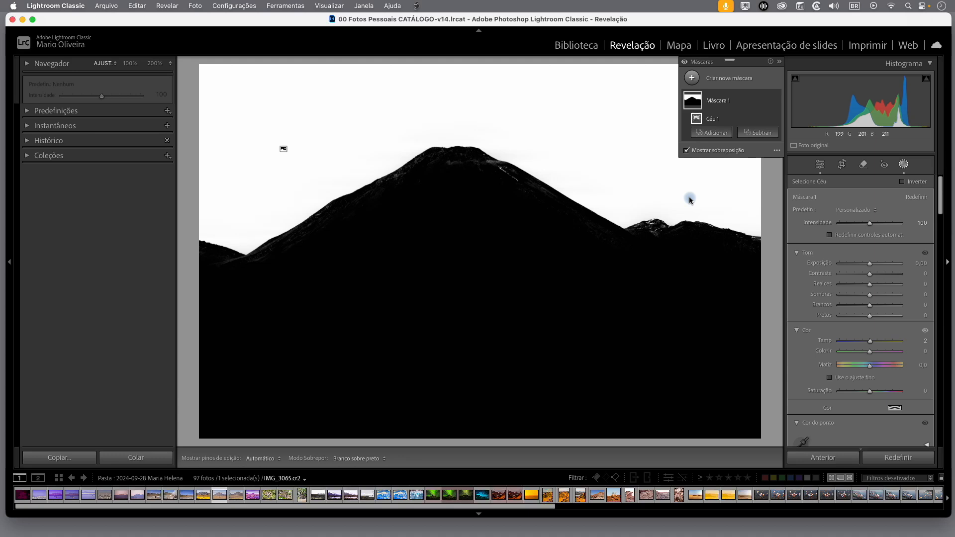
click(777, 150)
click(816, 169)
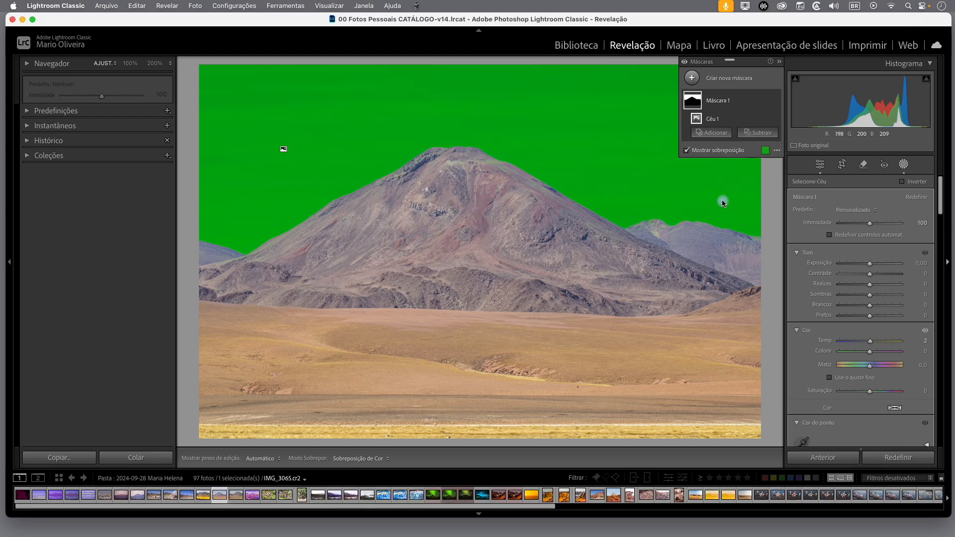
With the overlay and edit pins hidden, set the sky mask's Exposição to -0,24, Contraste to 36 and Temp to -18.
key(o)
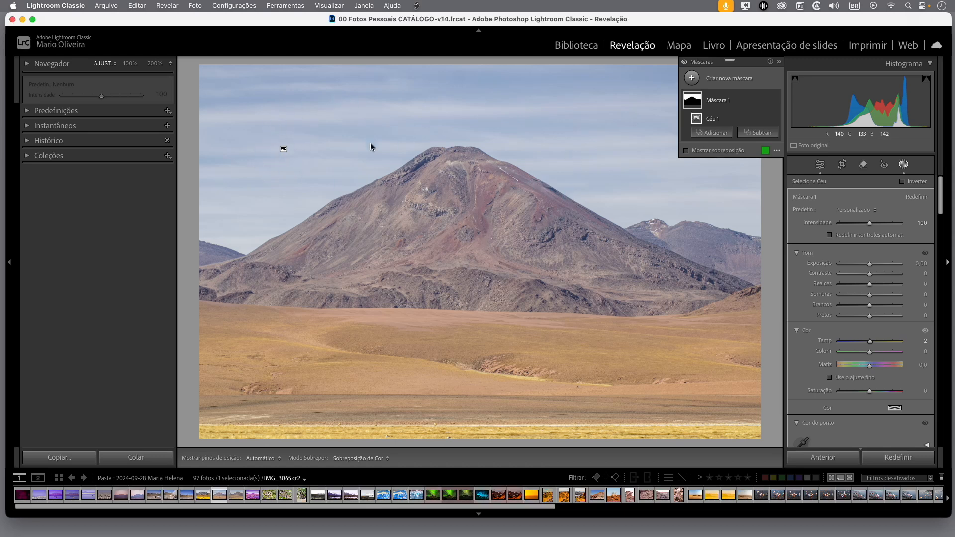
key(h)
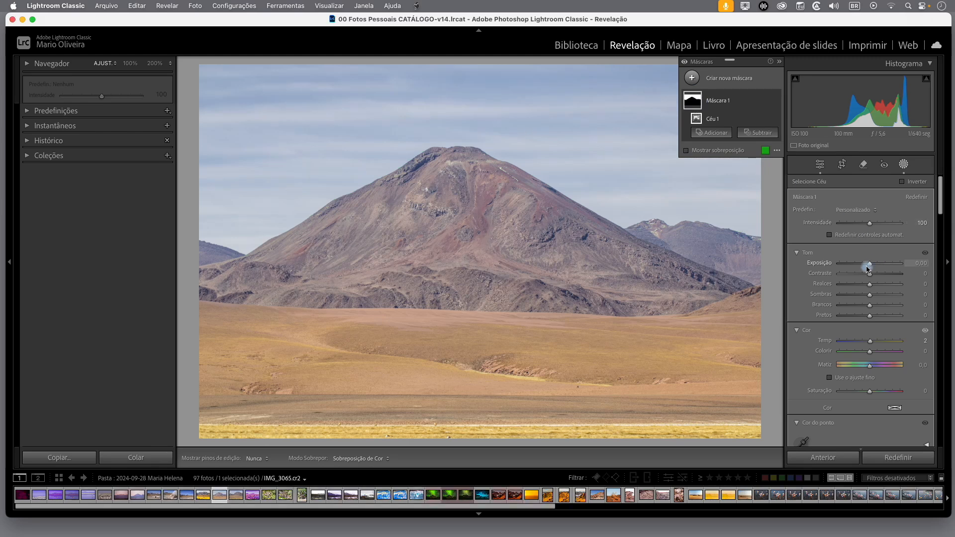
drag(870, 267, 881, 274)
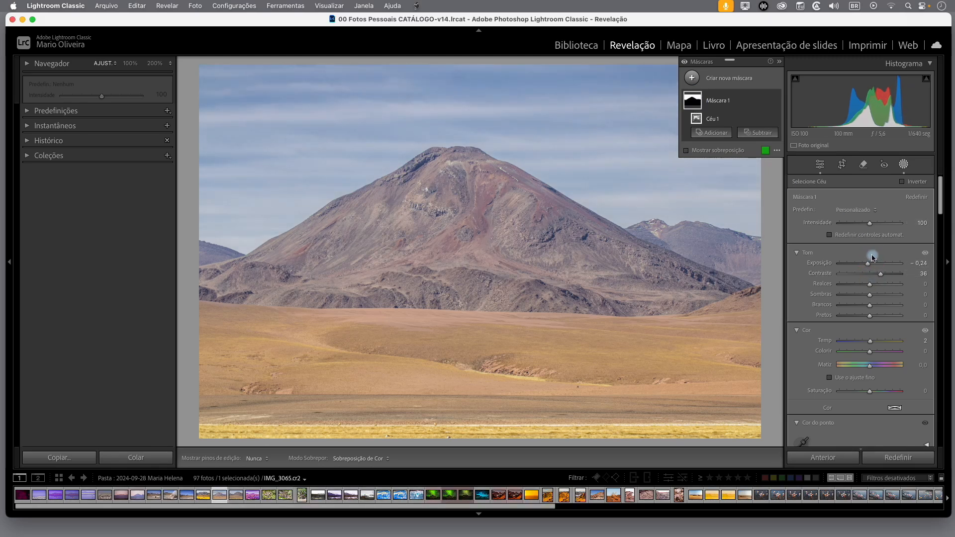
drag(872, 344, 866, 343)
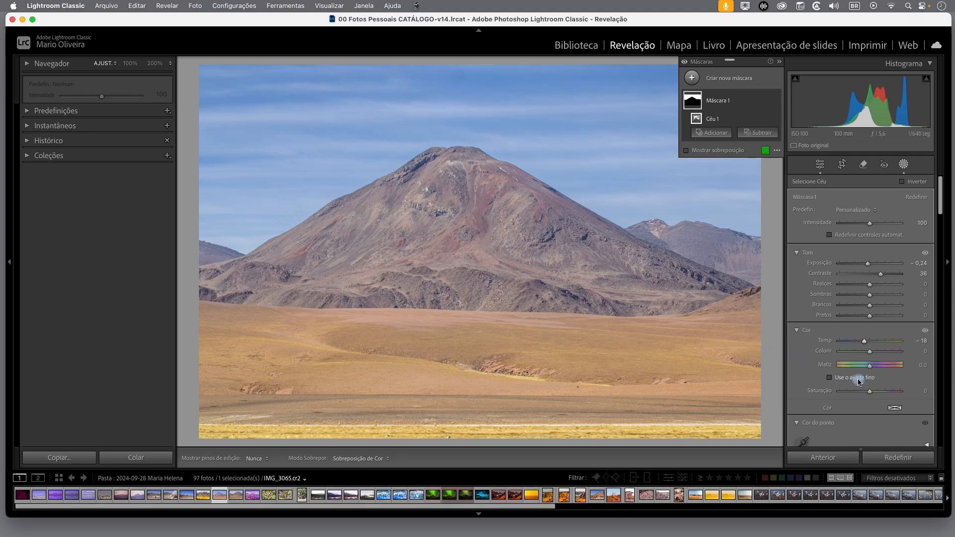
Try a pink colour tint on the sky mask with hue 344 and saturation 54%, and reset the Cor setting.
scroll(854, 378, down, 1)
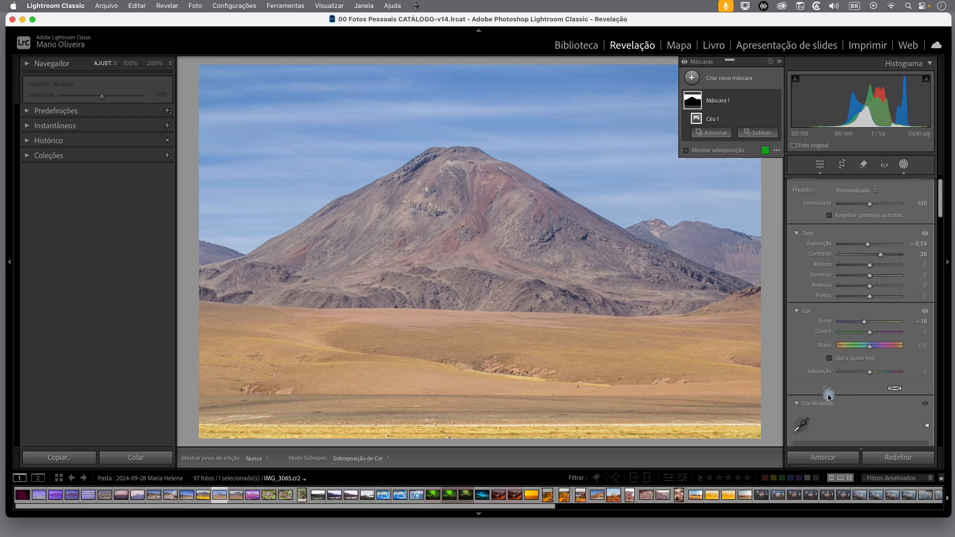
click(896, 390)
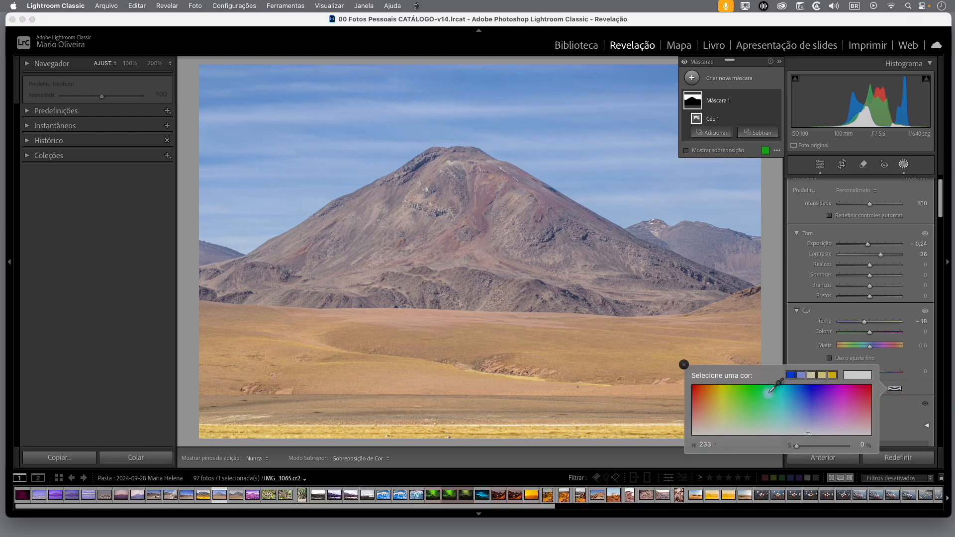
click(698, 393)
drag(723, 393, 693, 391)
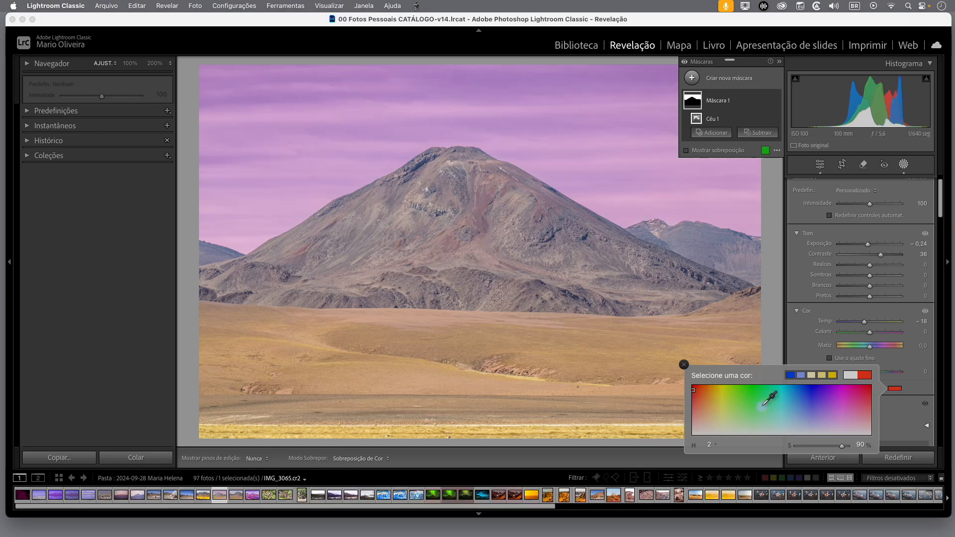
drag(784, 391, 862, 393)
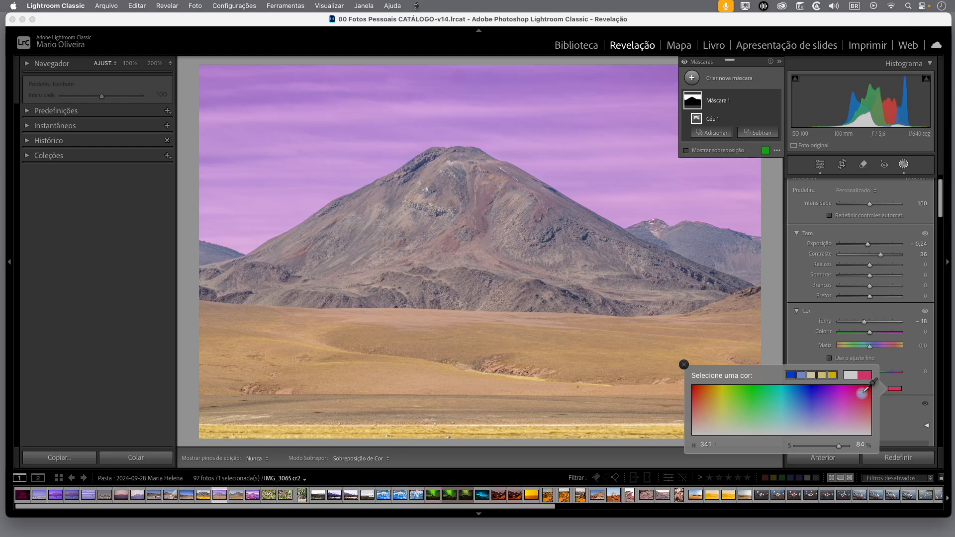
drag(862, 394, 861, 397)
drag(862, 396, 862, 399)
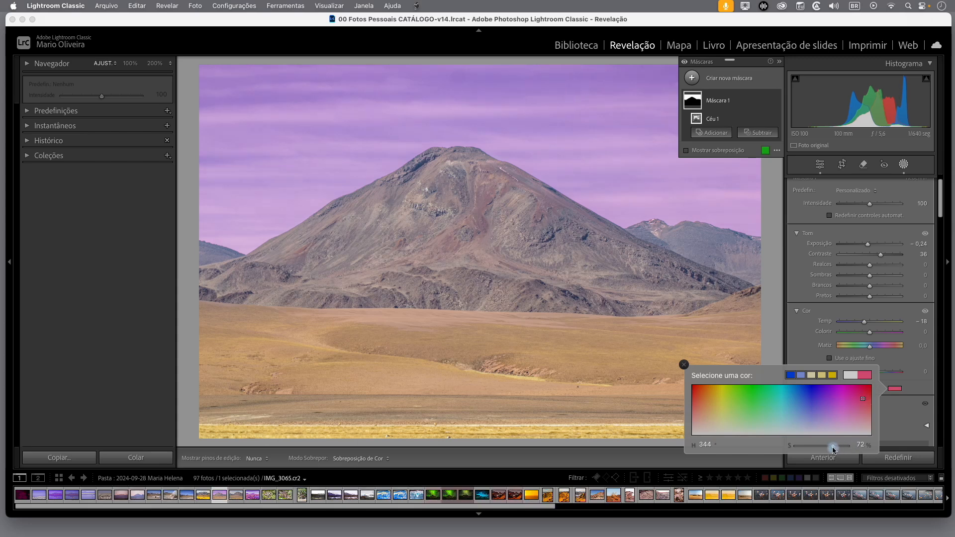
mouse_move(834, 449)
mouse_down()
mouse_move(809, 449)
mouse_move(832, 447)
mouse_up()
drag(832, 447, 826, 447)
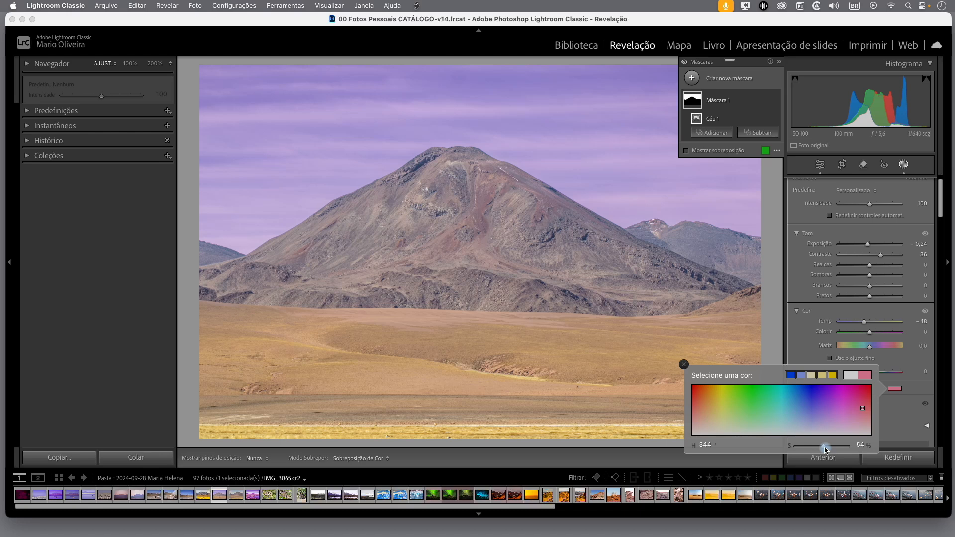
click(686, 366)
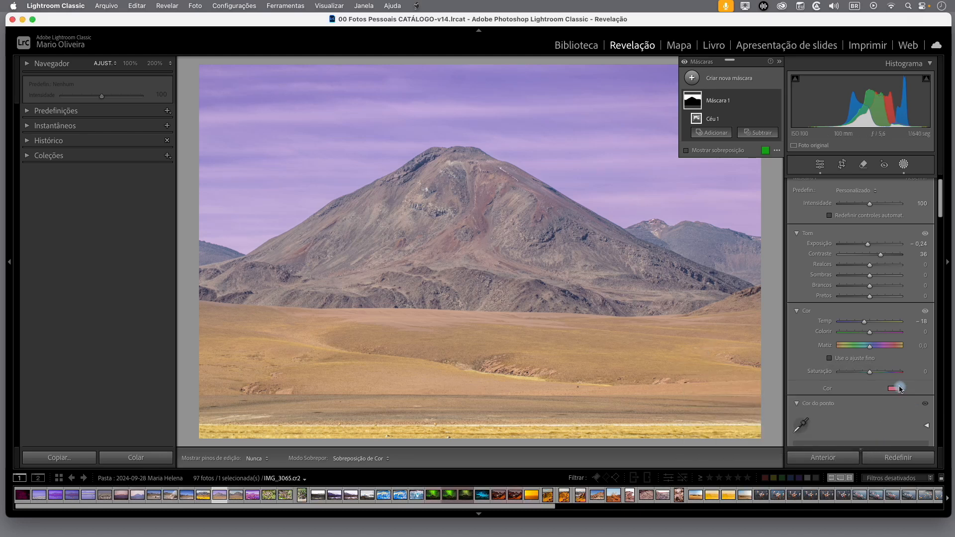
double_click(828, 391)
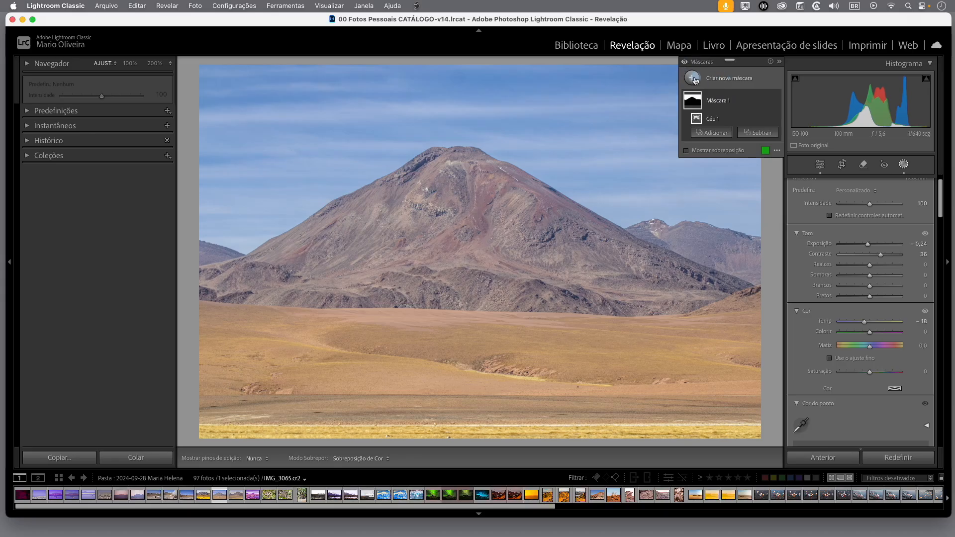
Try a size 5 Pincel mask painted freehand along the yellow grass strip with the overlay shown, and delete that mask.
click(692, 79)
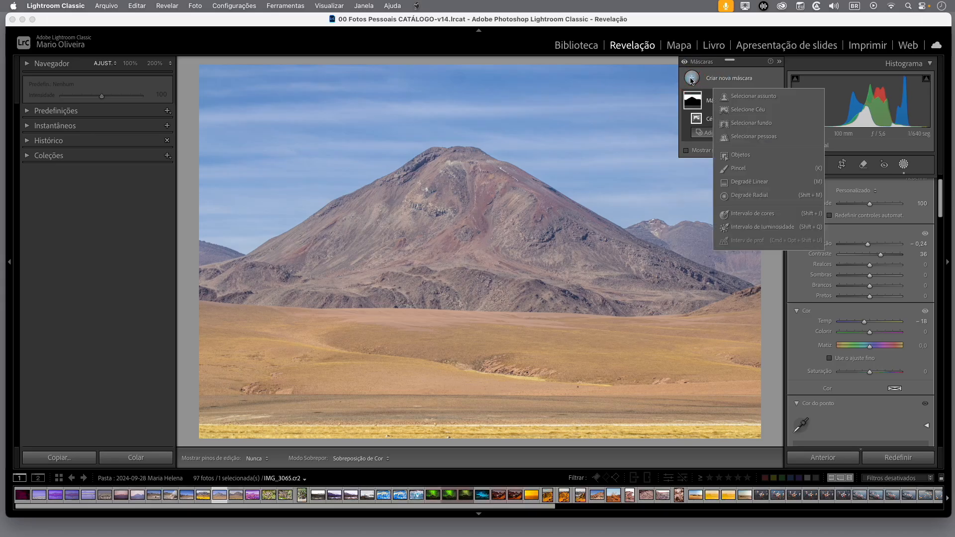
click(738, 170)
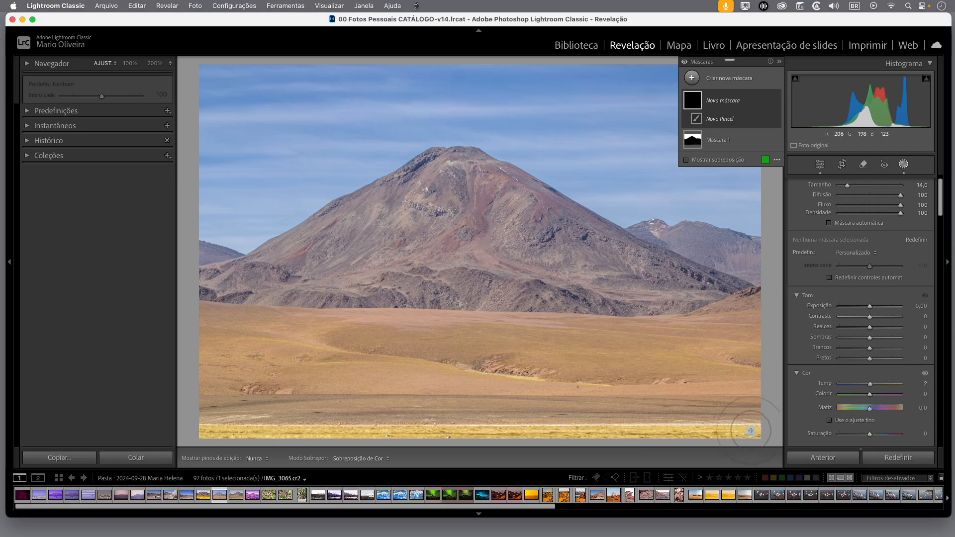
scroll(746, 431, down, 2)
scroll(746, 431, down, 7)
mouse_move(756, 432)
mouse_down()
mouse_move(569, 435)
mouse_move(750, 430)
mouse_up()
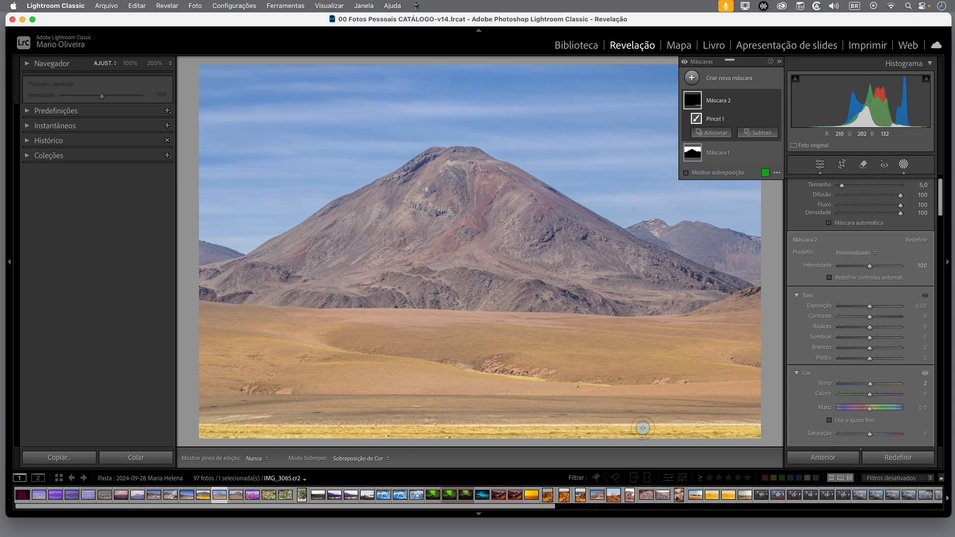
key(o)
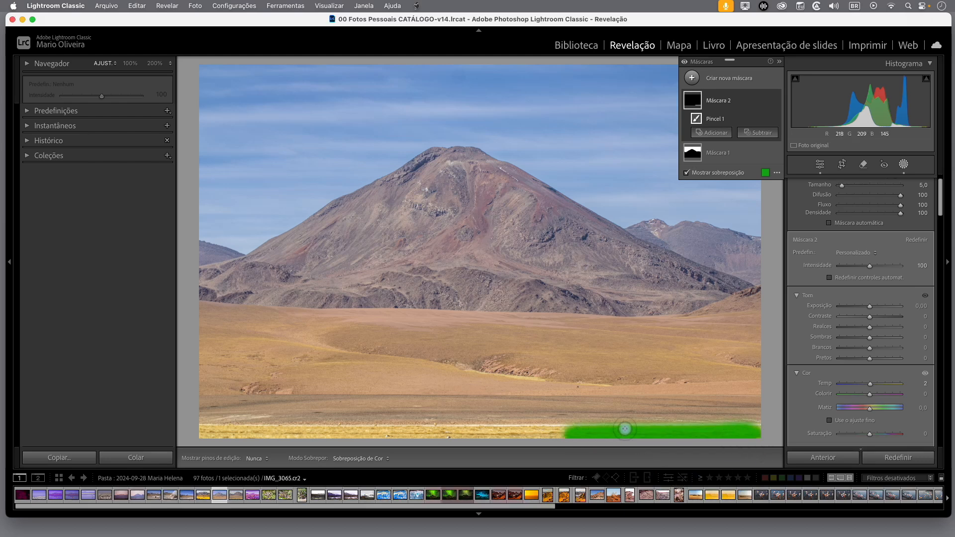
drag(570, 432, 407, 434)
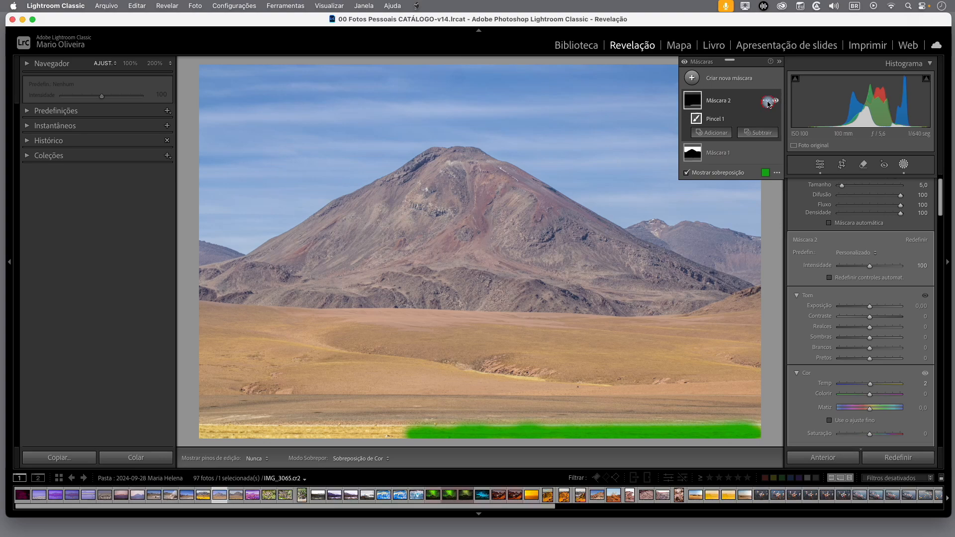
click(768, 102)
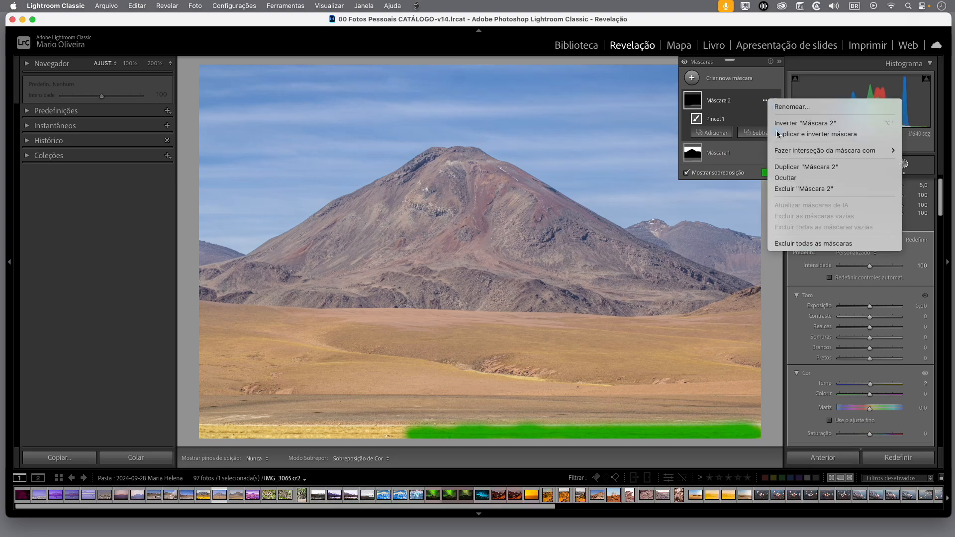
click(803, 188)
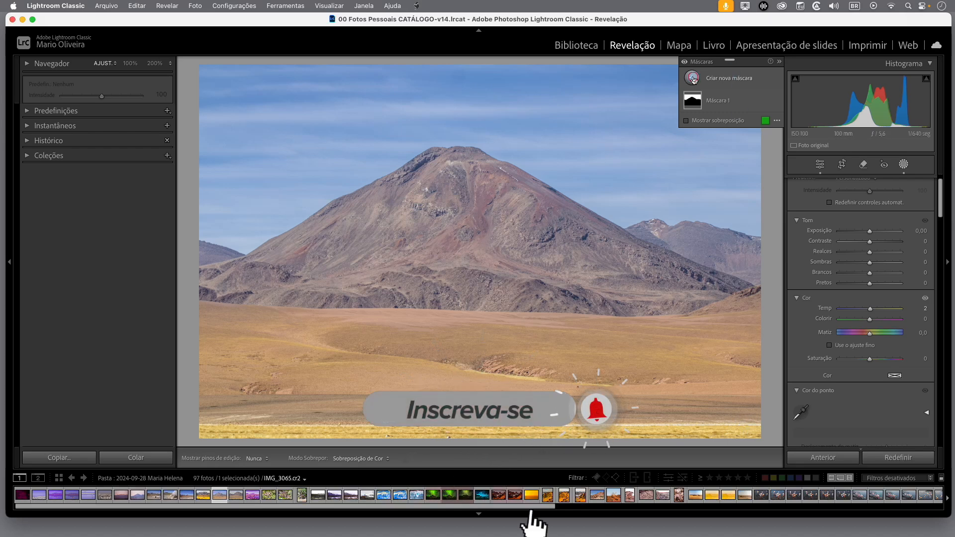
Create a Pincel mask with the overlay shown, painting straight strokes across the full-width grass strip and the middle of the plain.
click(693, 78)
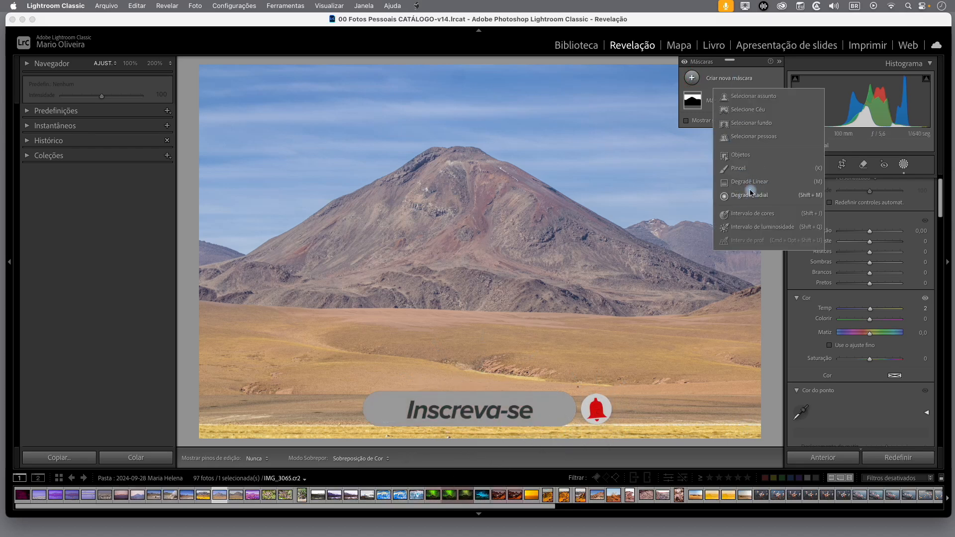
click(745, 169)
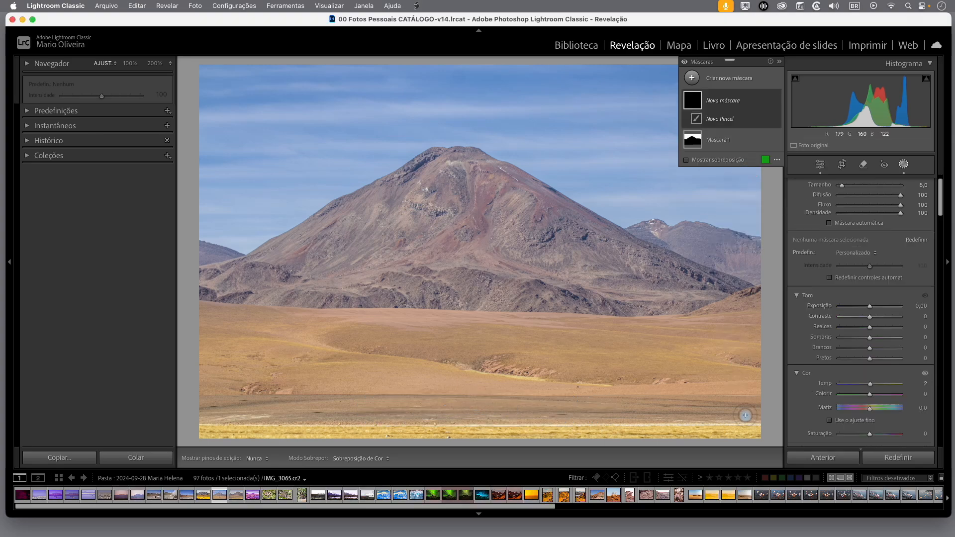
click(687, 160)
click(757, 433)
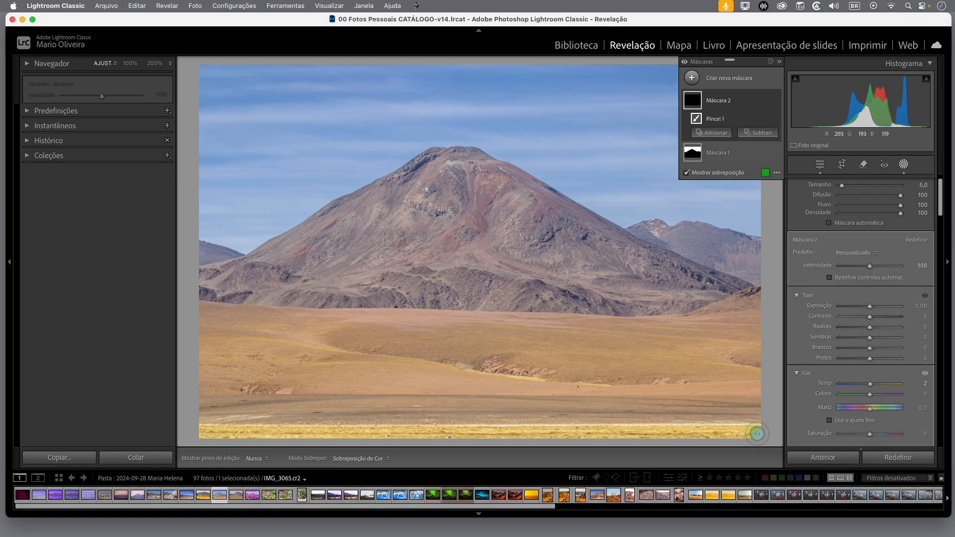
shift+click(200, 434)
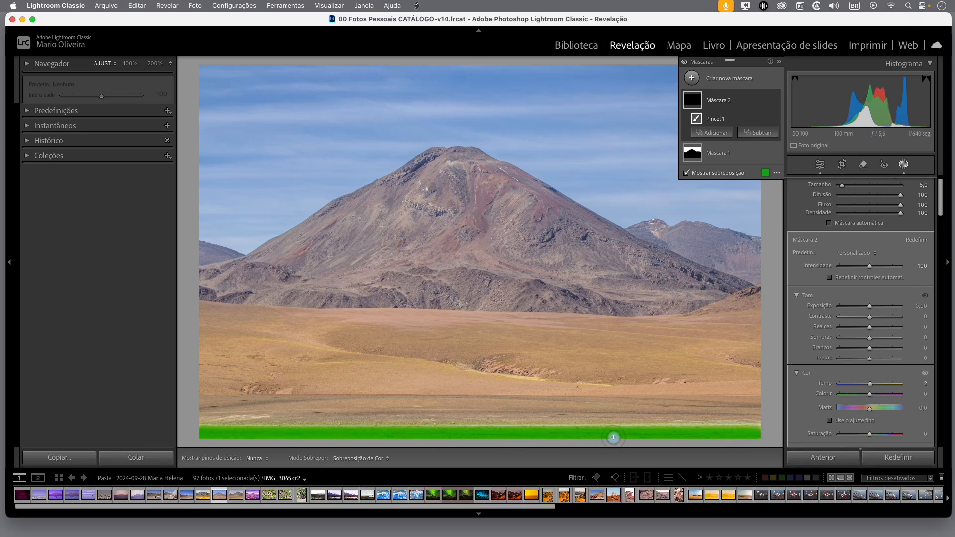
click(379, 333)
shift+click(666, 335)
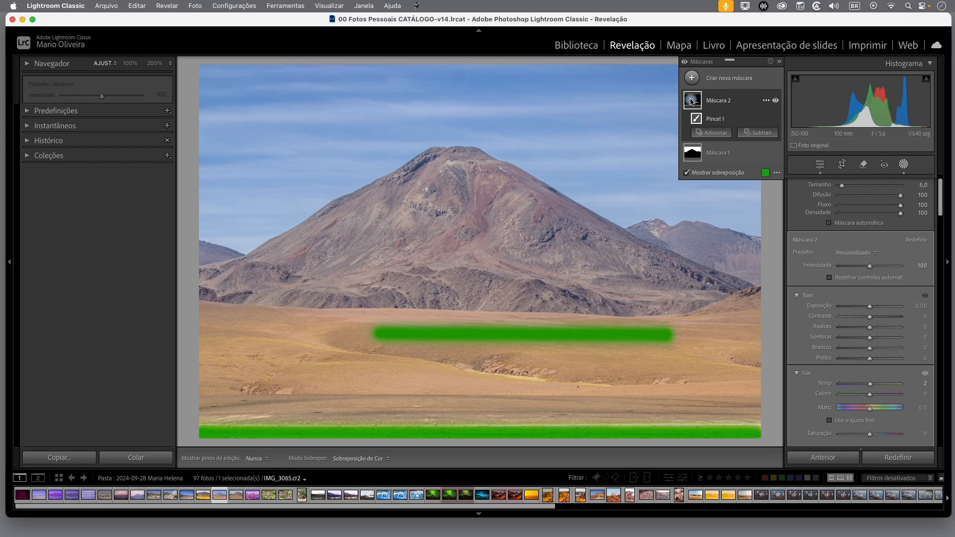
Try a Degradê Radial mask placed over the peak and moved to the middle of the mountain, and delete that mask.
click(691, 80)
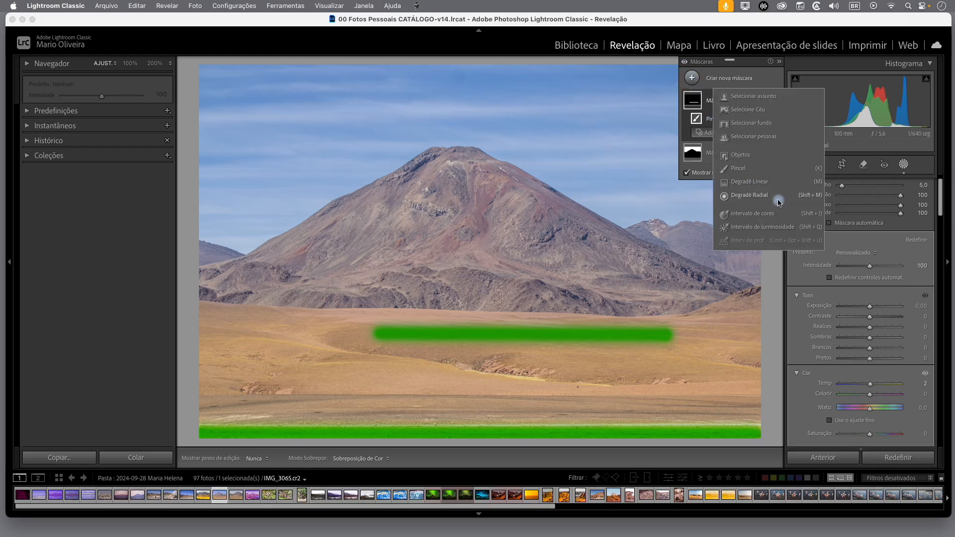
click(750, 196)
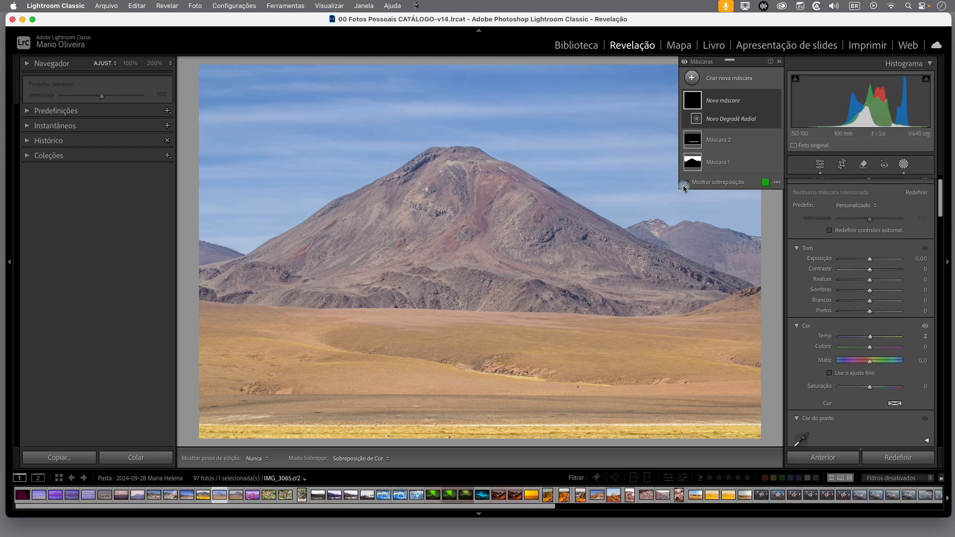
click(687, 183)
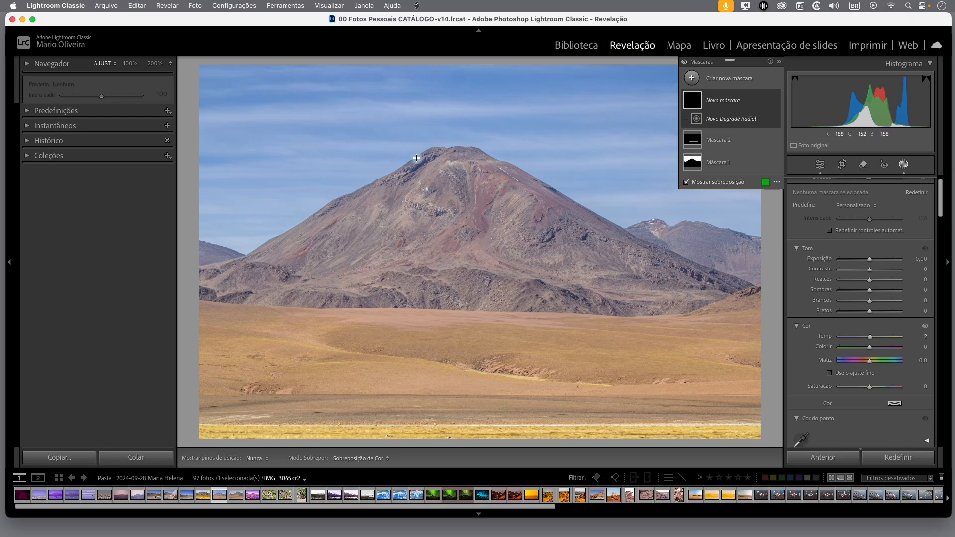
mouse_move(413, 145)
mouse_down()
mouse_move(462, 212)
mouse_move(602, 305)
mouse_up()
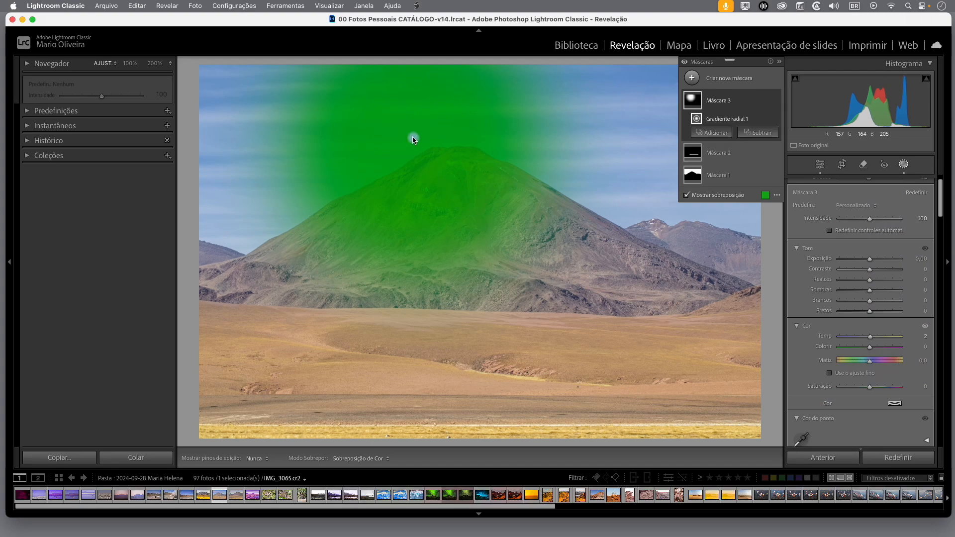
key(h)
drag(417, 145, 510, 249)
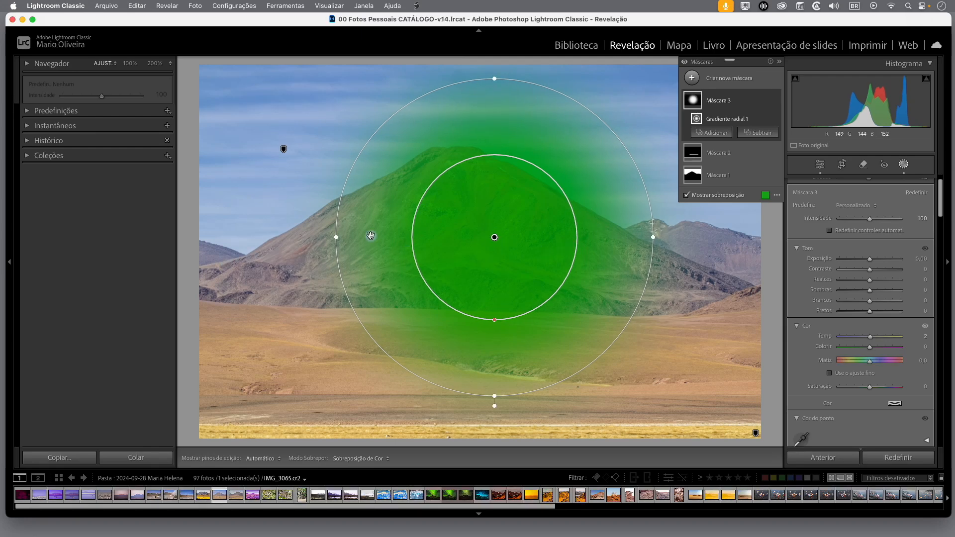
click(766, 100)
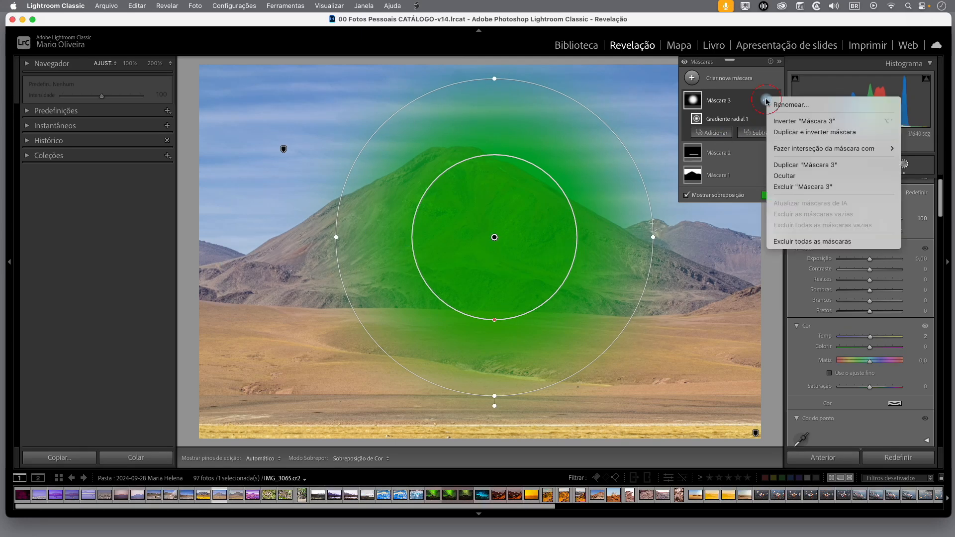
click(798, 188)
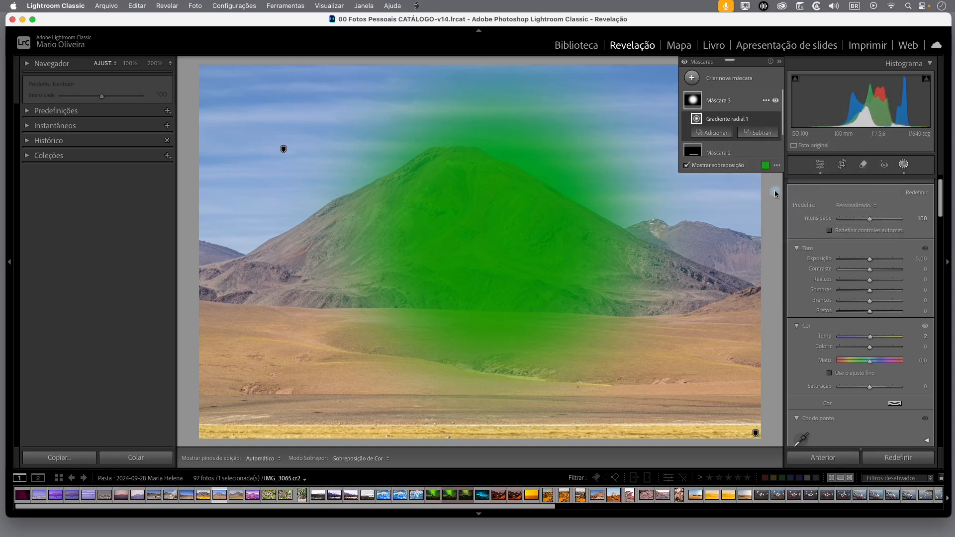
Try a Degradê Linear mask running from the photo's left edge to the middle of the mountain, and delete that mask.
click(690, 78)
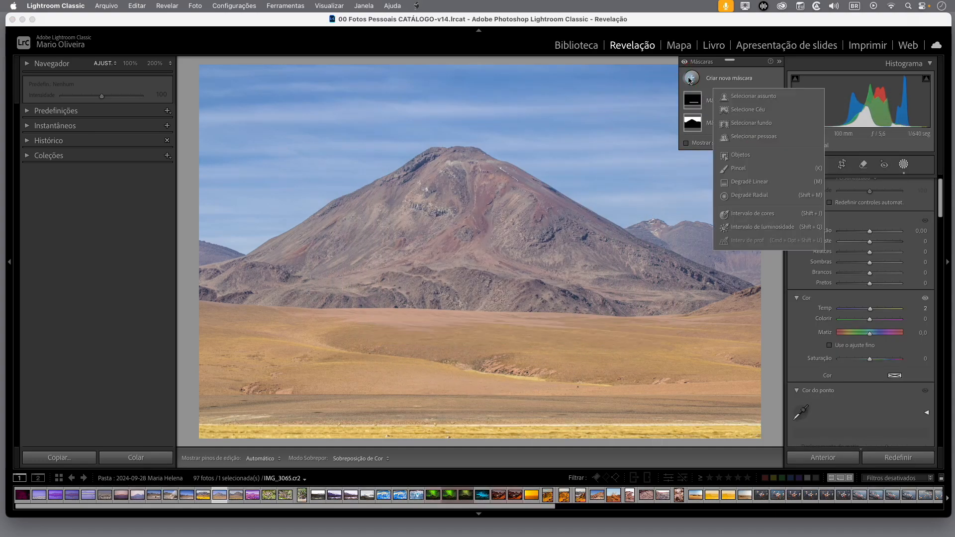
click(761, 186)
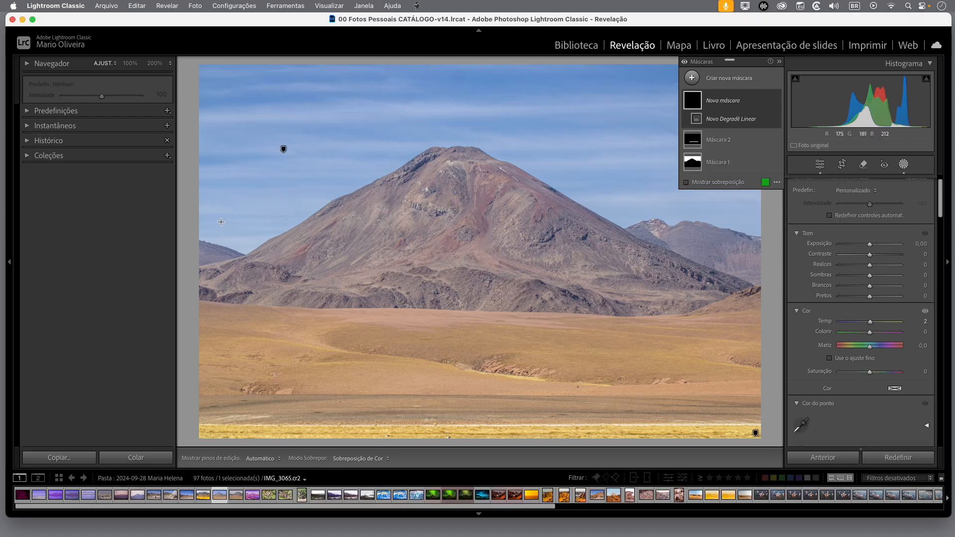
drag(205, 221, 433, 239)
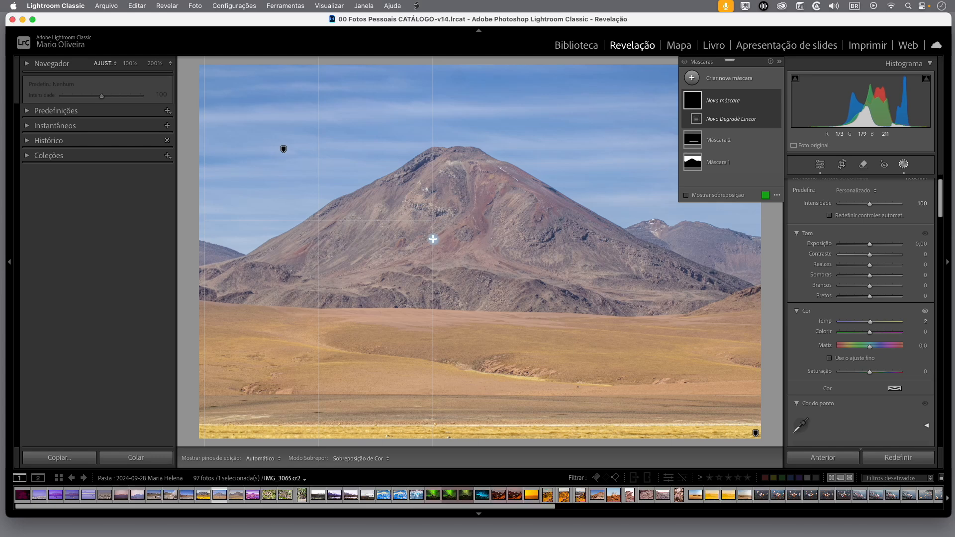
drag(433, 238, 433, 239)
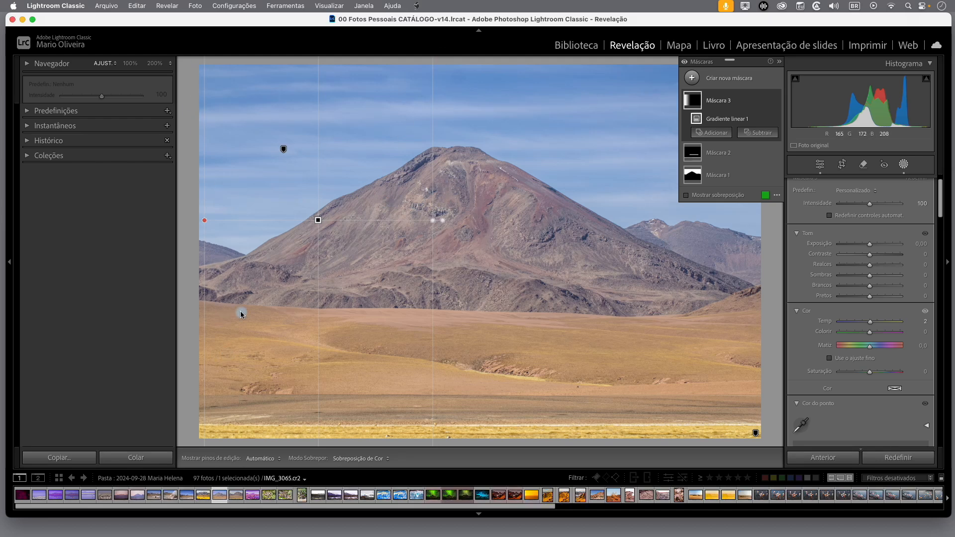
click(767, 101)
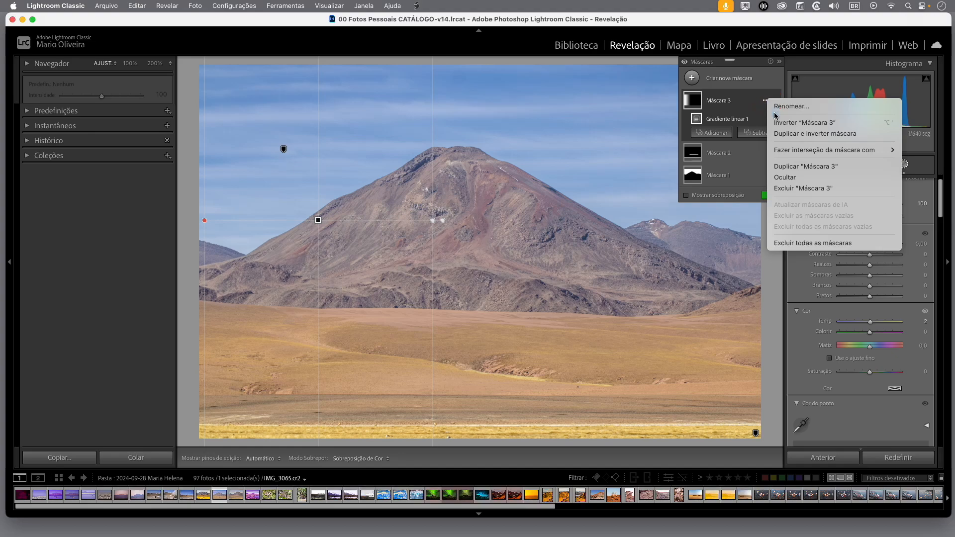
click(800, 189)
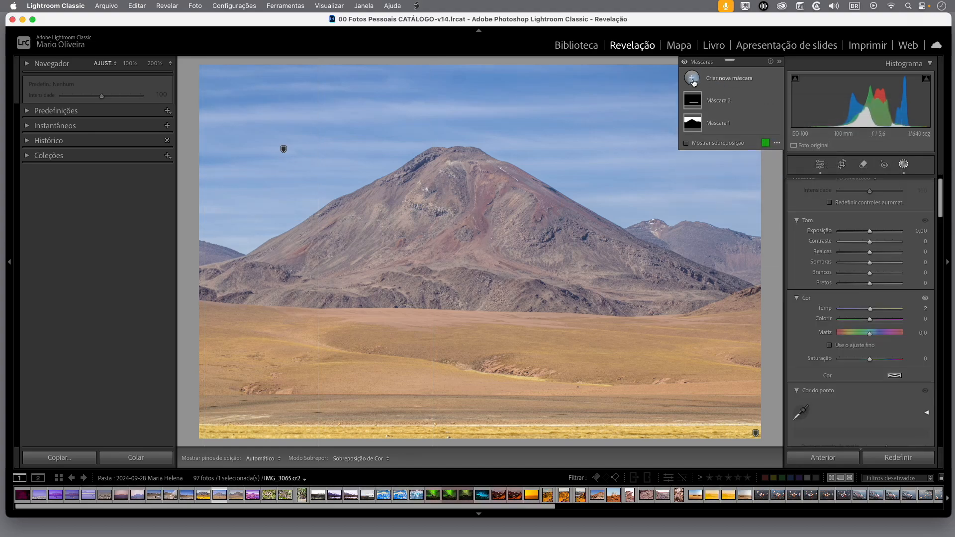
Try a Degradê Linear mask running vertically from the photo's top edge to the middle of the mountain, and delete that mask.
click(693, 78)
click(756, 187)
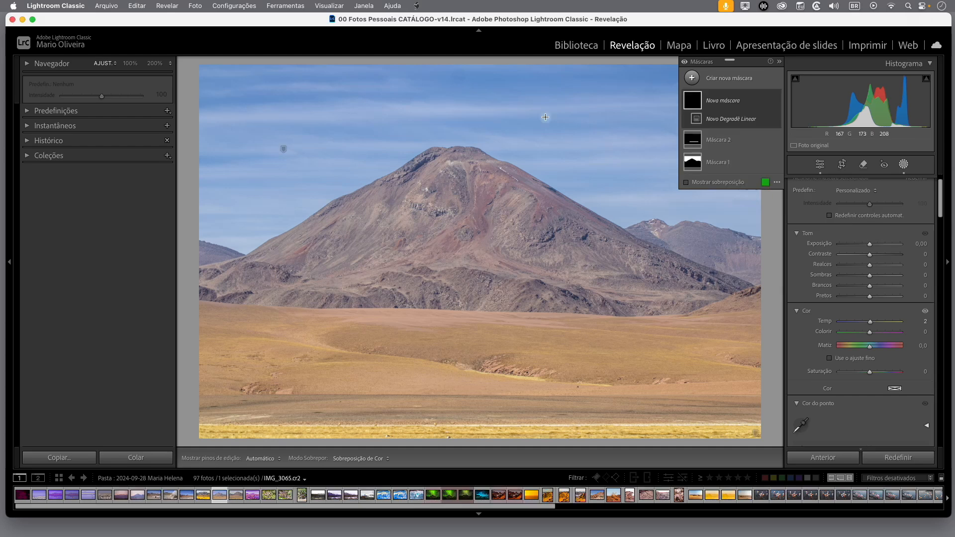
drag(505, 66, 506, 235)
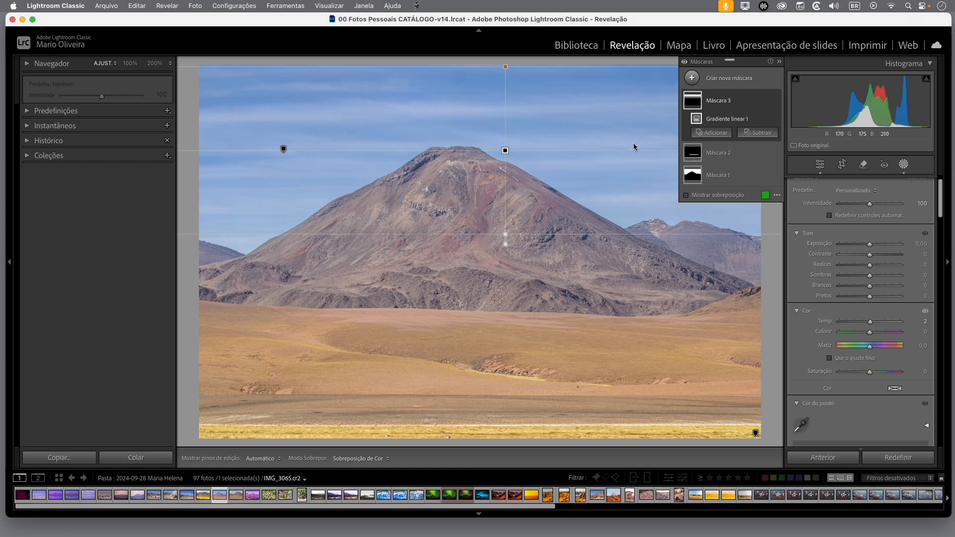
click(767, 102)
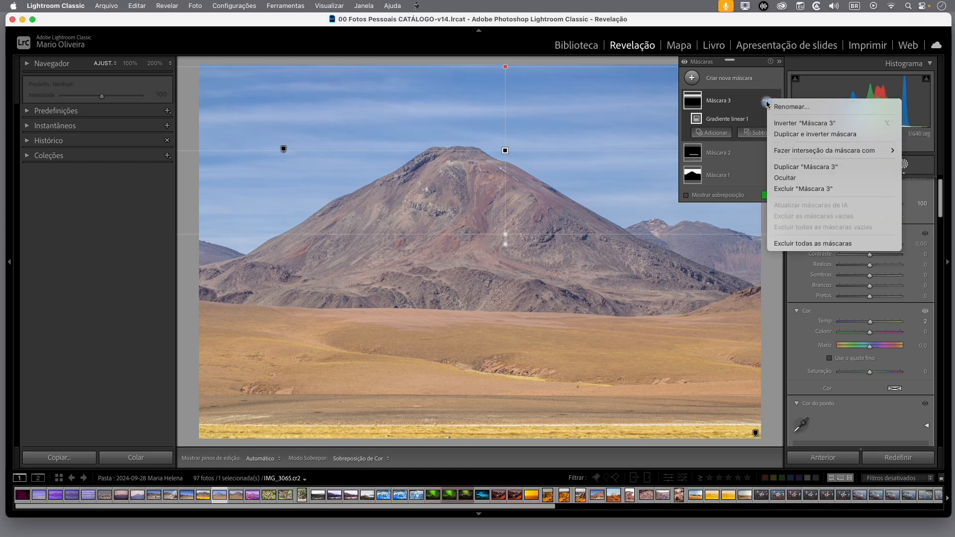
click(803, 190)
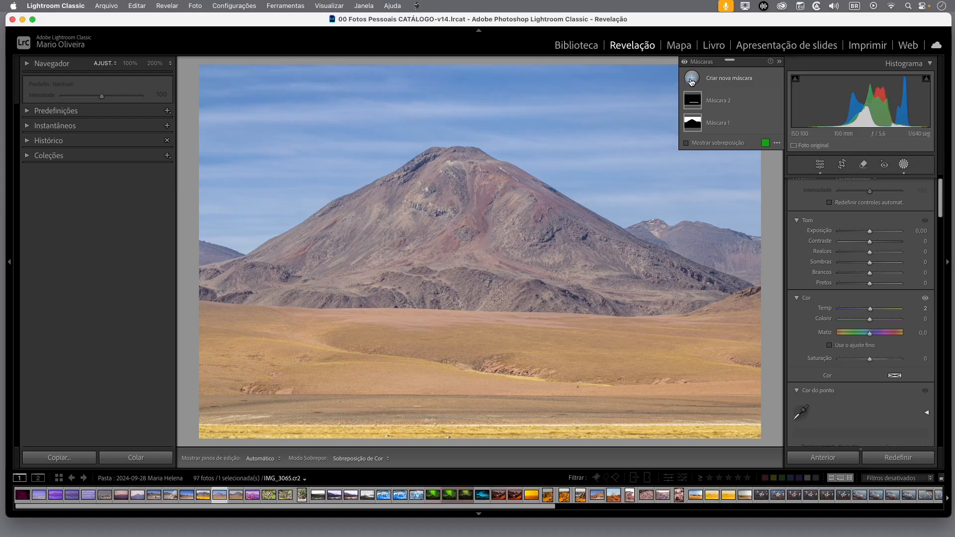
Create a Pincel mask with brush size 11, painting along both slopes of the mountain's ridge with the overlay shown and pins hidden.
click(693, 79)
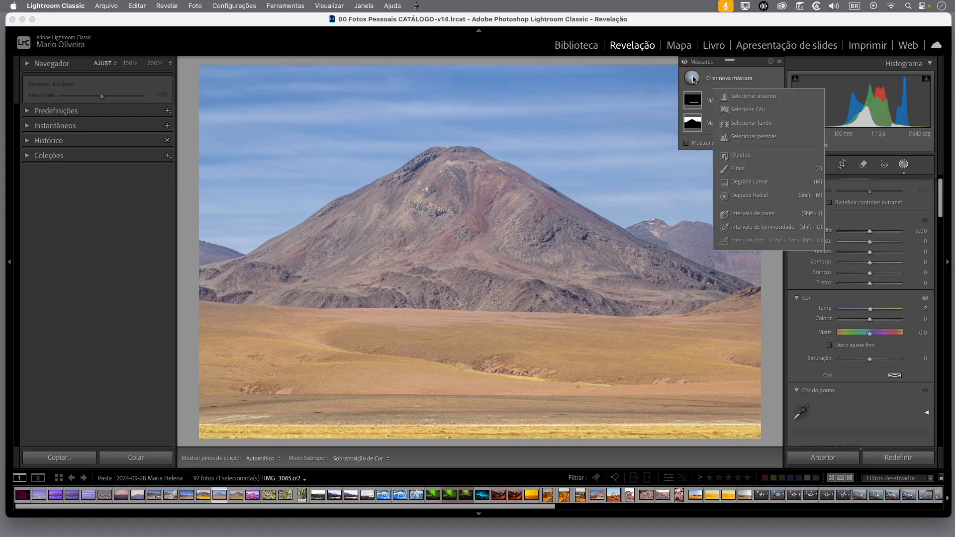
click(738, 169)
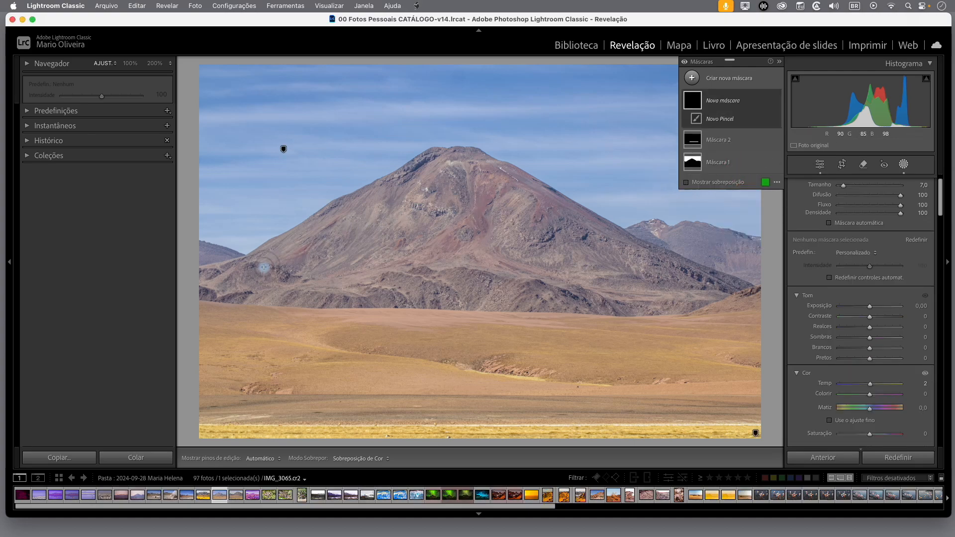
scroll(262, 265, up, 4)
mouse_move(259, 262)
mouse_down()
mouse_move(268, 247)
mouse_move(373, 217)
mouse_up()
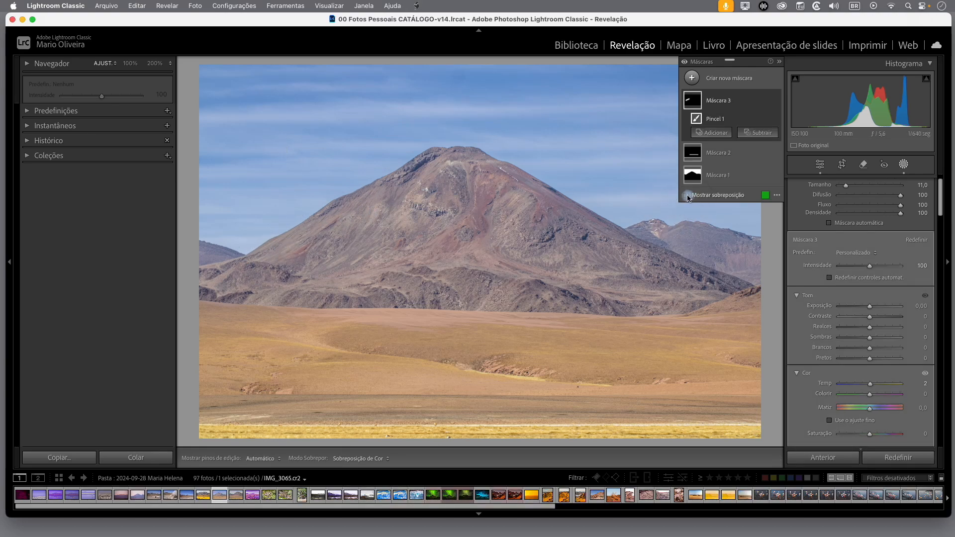
click(687, 195)
key(h)
mouse_move(395, 188)
mouse_down()
mouse_move(450, 159)
mouse_move(490, 162)
mouse_move(605, 247)
mouse_move(632, 254)
mouse_move(540, 202)
mouse_up()
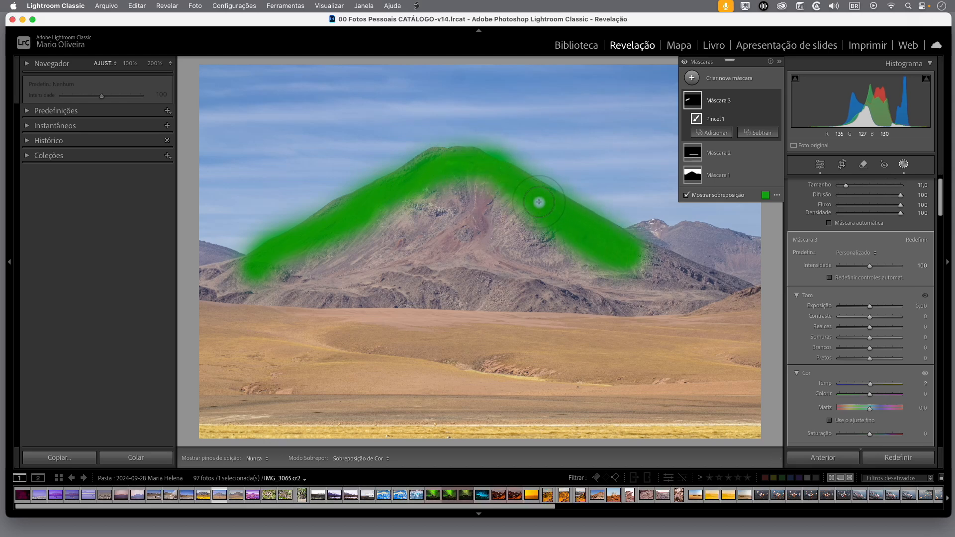
Set the edit pins back to Automático and enable Máscara automática for the brush.
key(h)
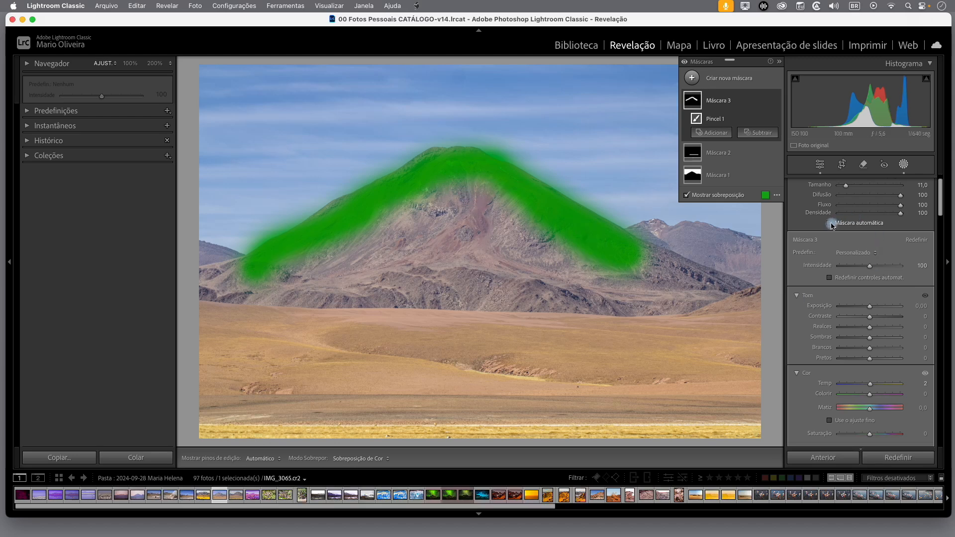
scroll(839, 227, up, 1)
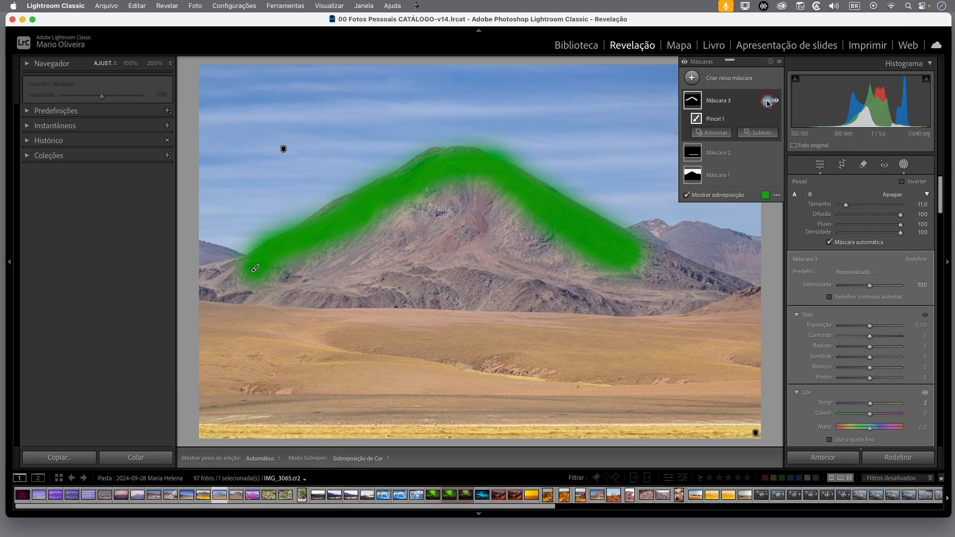
Replace Máscara 3 with a new Pincel mask painted along the mountain's left slope and peak, using Máscara automática with the overlay shown.
click(768, 102)
click(796, 188)
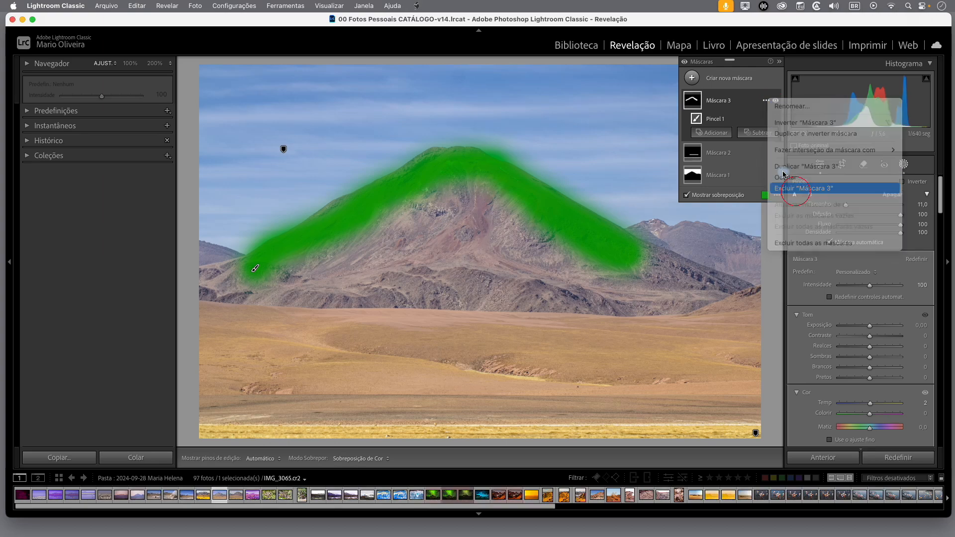
click(689, 73)
click(741, 167)
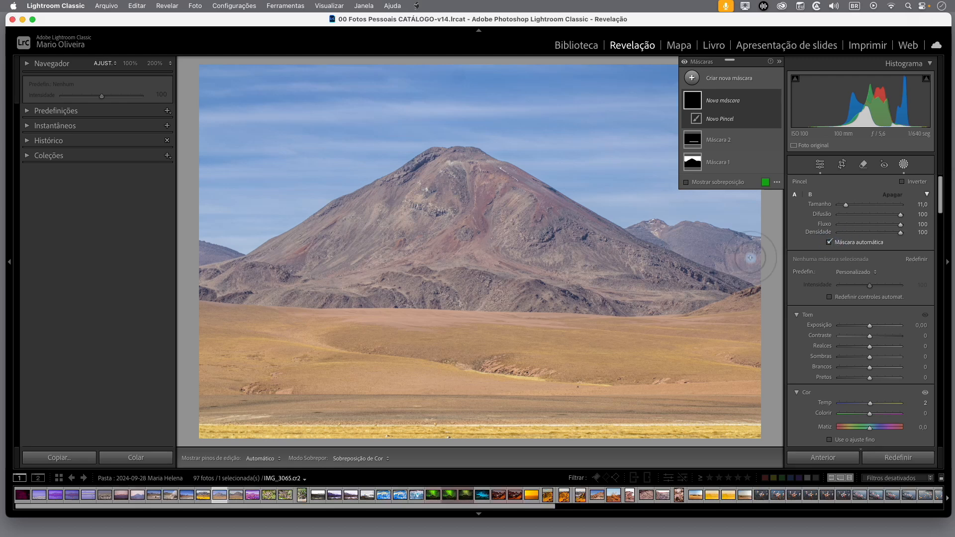
drag(264, 259, 314, 225)
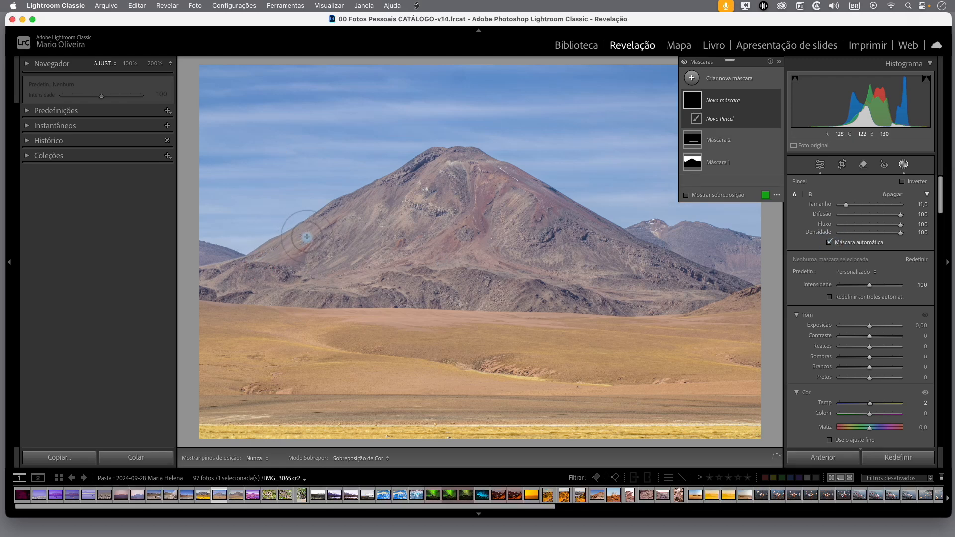
click(687, 196)
key(h)
mouse_move(299, 232)
mouse_down()
mouse_move(387, 191)
mouse_move(415, 160)
mouse_move(450, 152)
mouse_move(540, 192)
mouse_move(549, 209)
mouse_up()
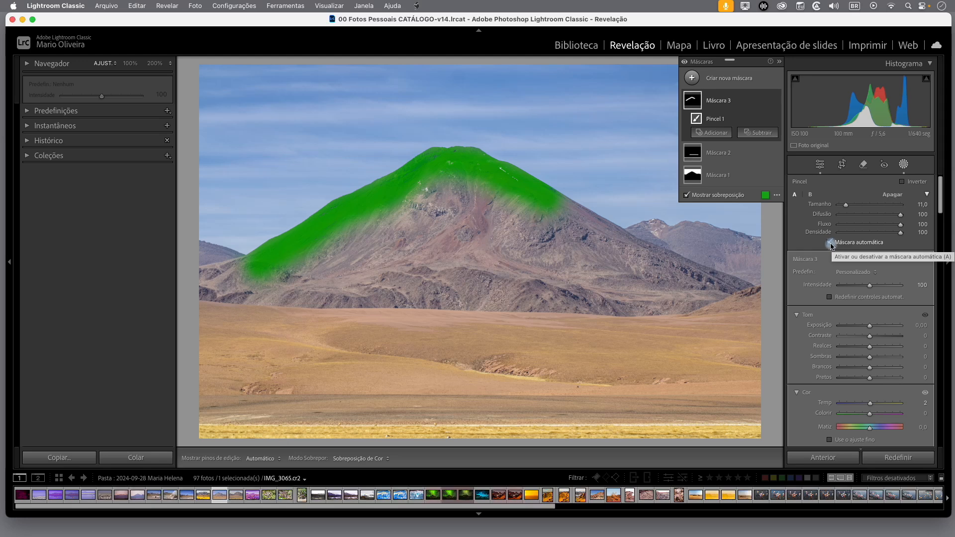
Disable Máscara automática and extend the brush mask down the right slope and over the distant mountains on the right.
click(830, 243)
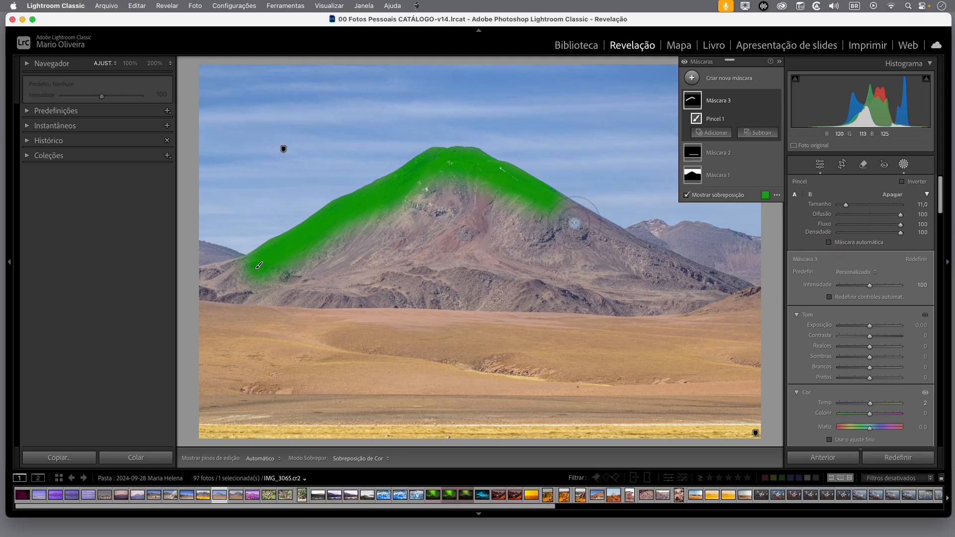
mouse_move(575, 210)
mouse_down()
mouse_move(609, 237)
mouse_move(605, 251)
mouse_up()
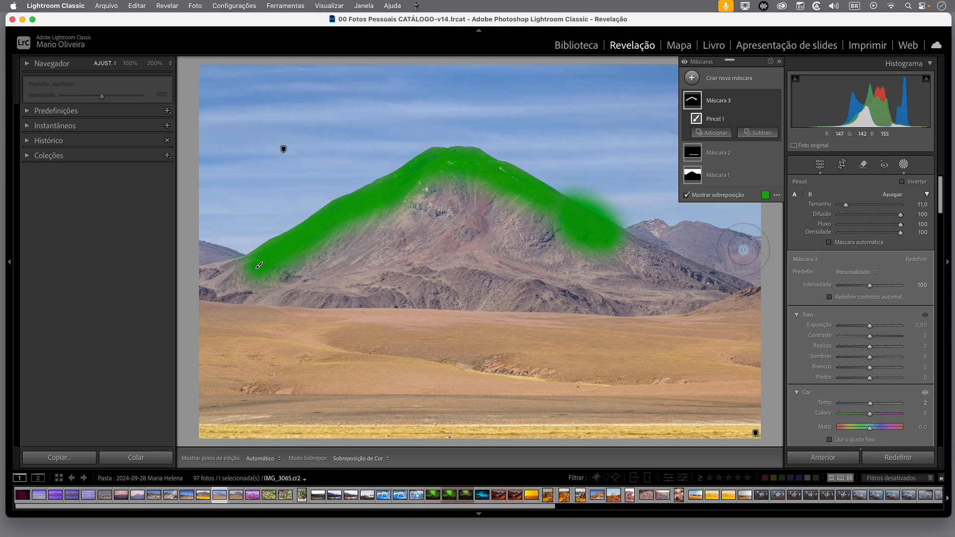
mouse_move(745, 253)
mouse_down()
mouse_move(754, 250)
mouse_move(691, 236)
mouse_move(750, 250)
mouse_move(721, 250)
mouse_up()
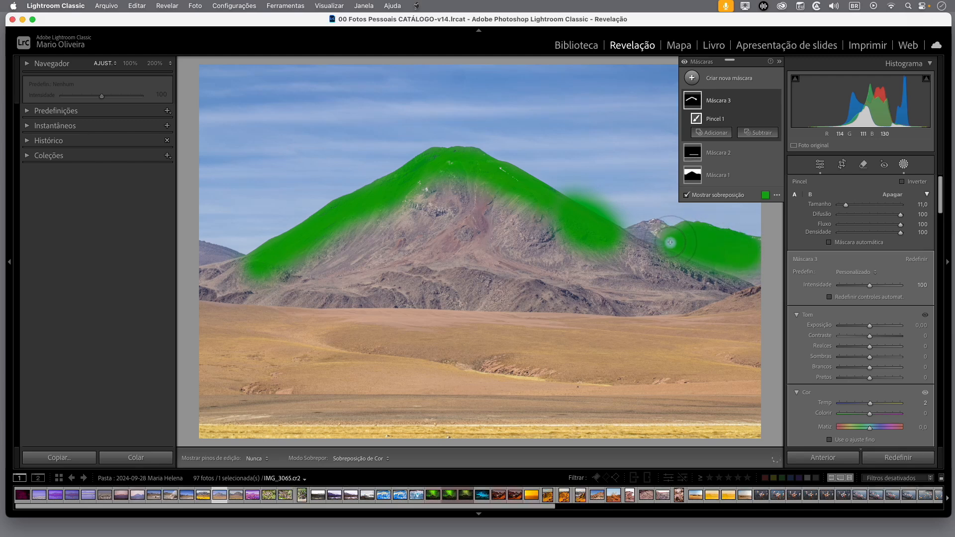
mouse_move(652, 236)
mouse_down()
mouse_move(640, 237)
mouse_move(645, 246)
mouse_up()
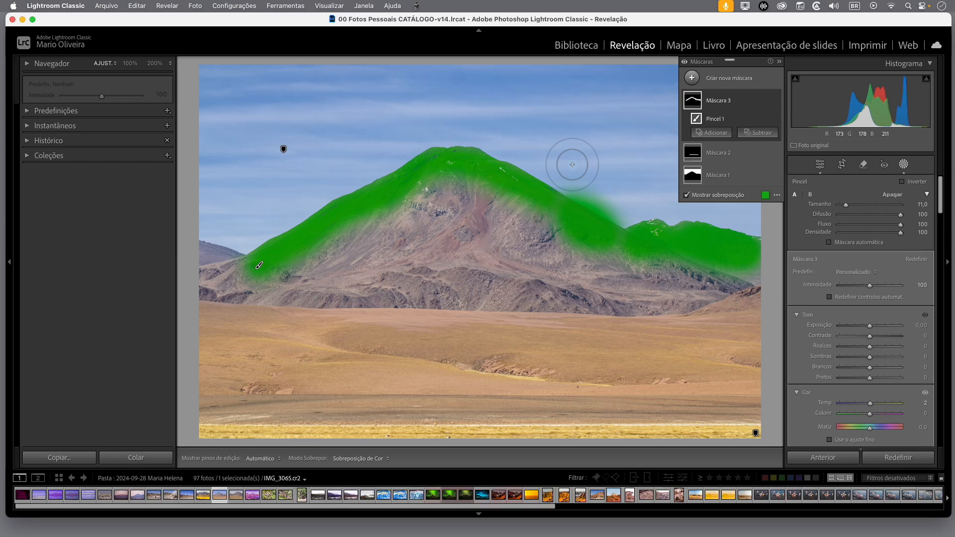
Erase the mask paint spilling into the sky beside the right slope, using the Apagar brush at size 10.
key(alt)
scroll(572, 165, down, 1)
scroll(572, 165, up, 1)
key(alt)
scroll(572, 164, down, 1)
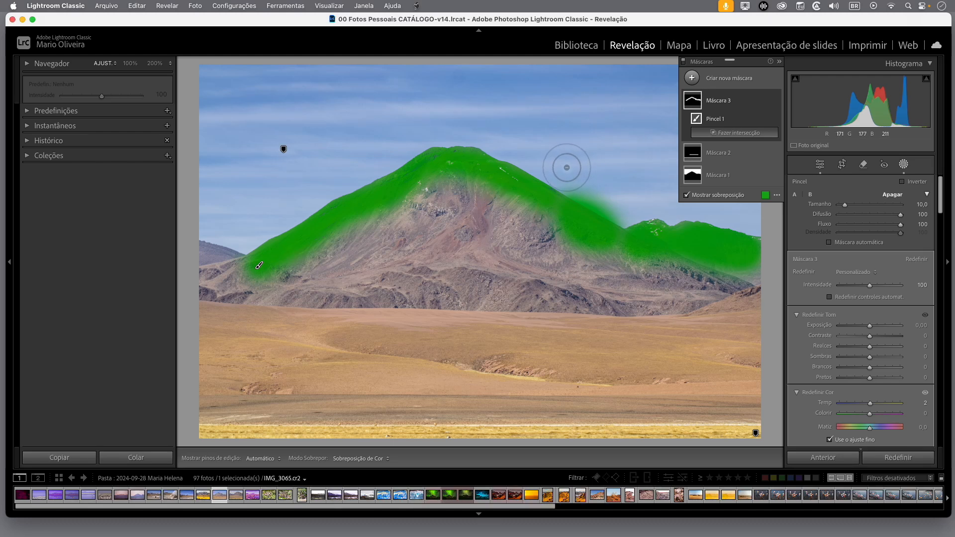
key(h)
drag(565, 164, 612, 200)
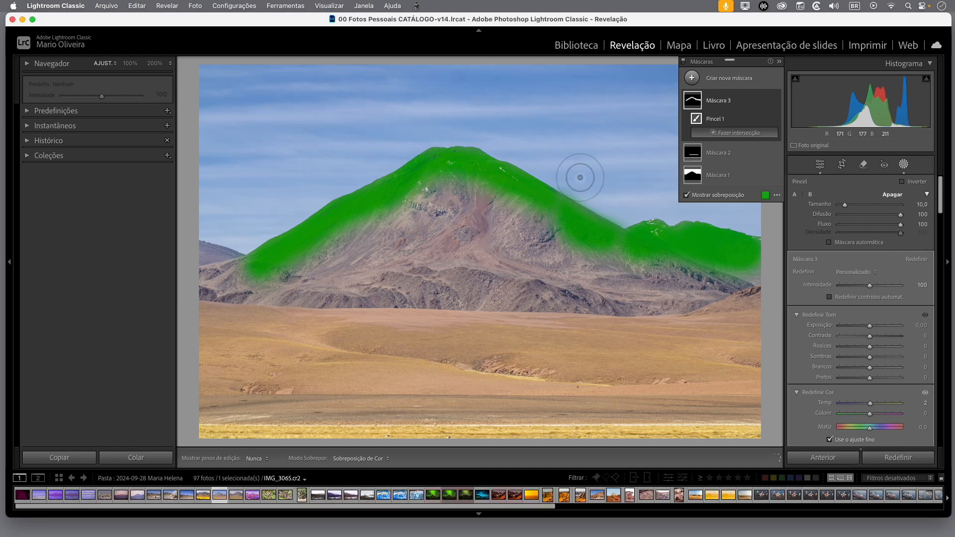
key(bracketright)
key(h)
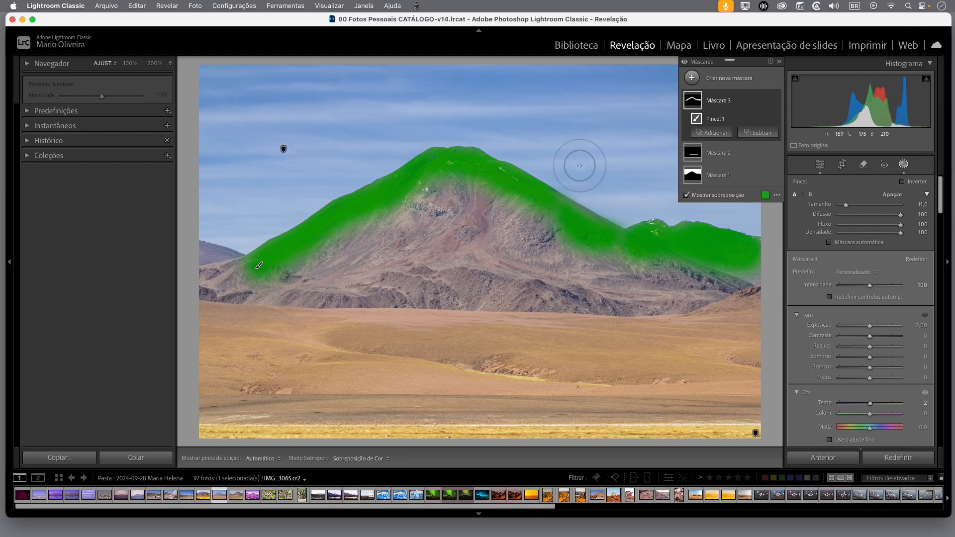
Switch the brush to Apagar and erase the mask from the peak down the mountain's left slope.
click(898, 198)
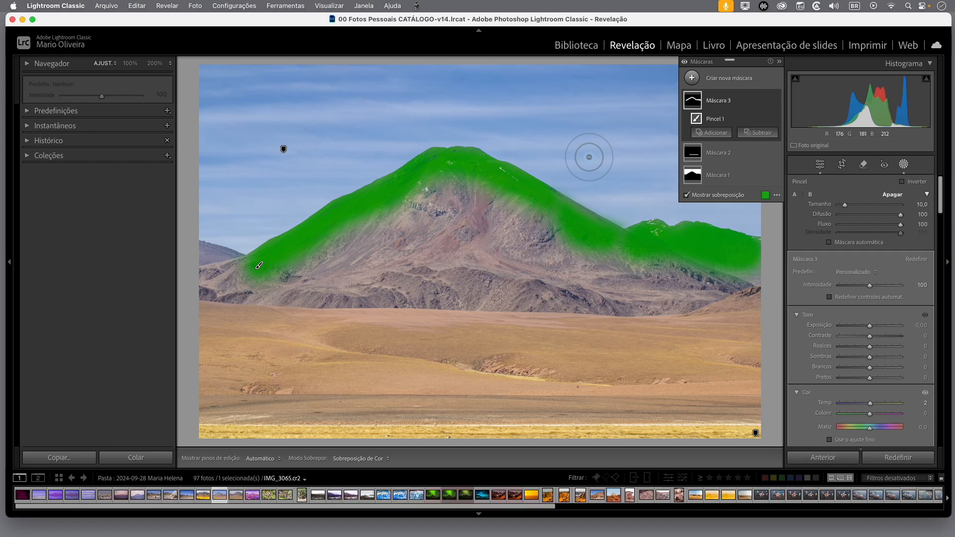
mouse_move(476, 143)
mouse_down()
mouse_move(318, 190)
mouse_move(259, 249)
mouse_move(371, 204)
mouse_move(292, 269)
mouse_up()
key(h)
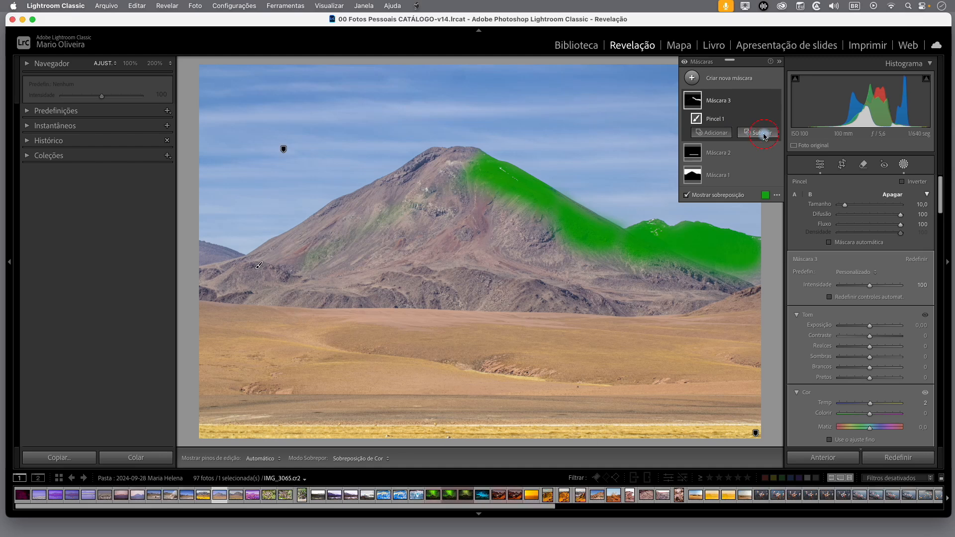
Subtract a Pincel component of size 11 from Máscara 3, painting over the upper part of the mountain's right slope.
click(765, 136)
click(760, 225)
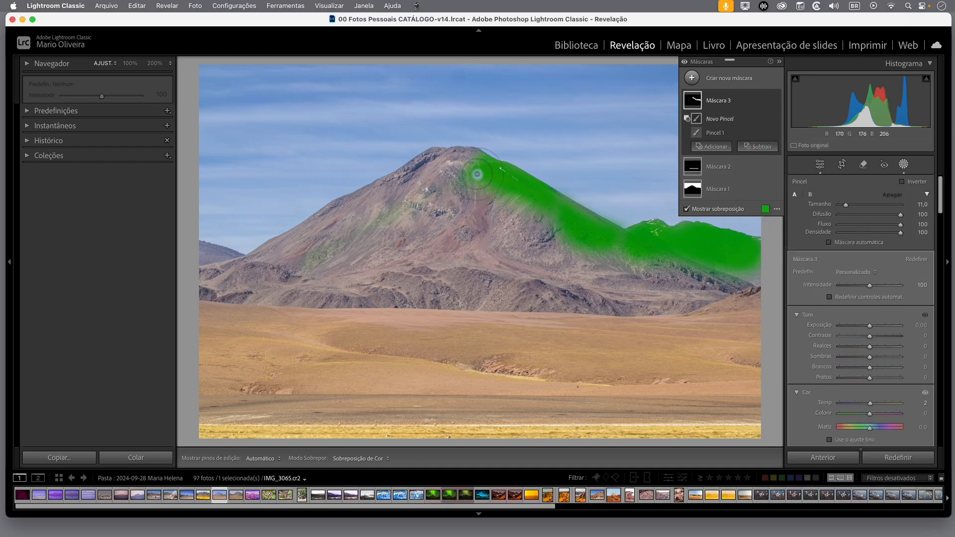
mouse_move(460, 163)
mouse_down()
mouse_move(545, 204)
mouse_move(484, 165)
mouse_move(508, 171)
mouse_move(459, 153)
mouse_move(392, 213)
mouse_move(302, 259)
mouse_move(317, 266)
mouse_move(495, 171)
mouse_move(551, 194)
mouse_move(537, 193)
mouse_move(562, 213)
mouse_move(490, 199)
mouse_up()
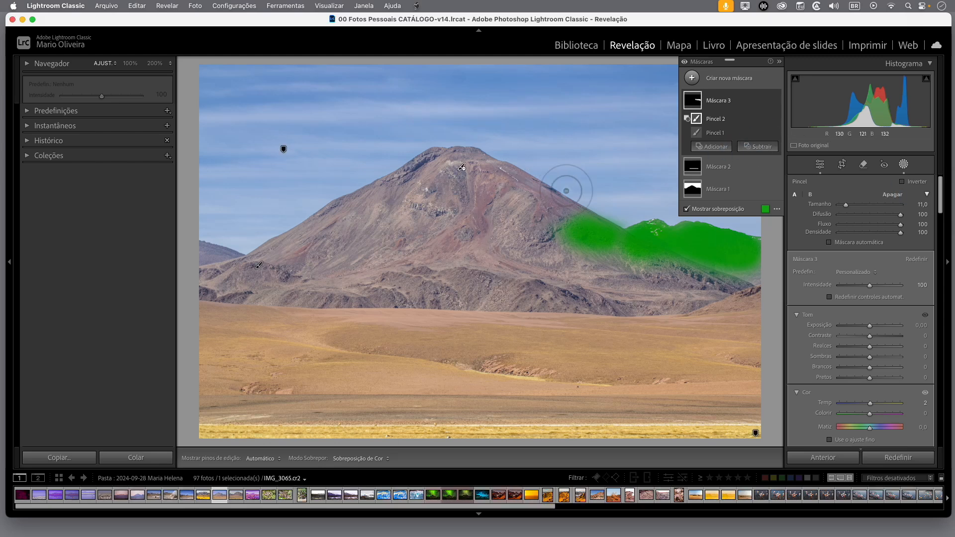
Delete Máscara 3 and Máscara 2, keeping only the sky mask.
mouse_move(699, 122)
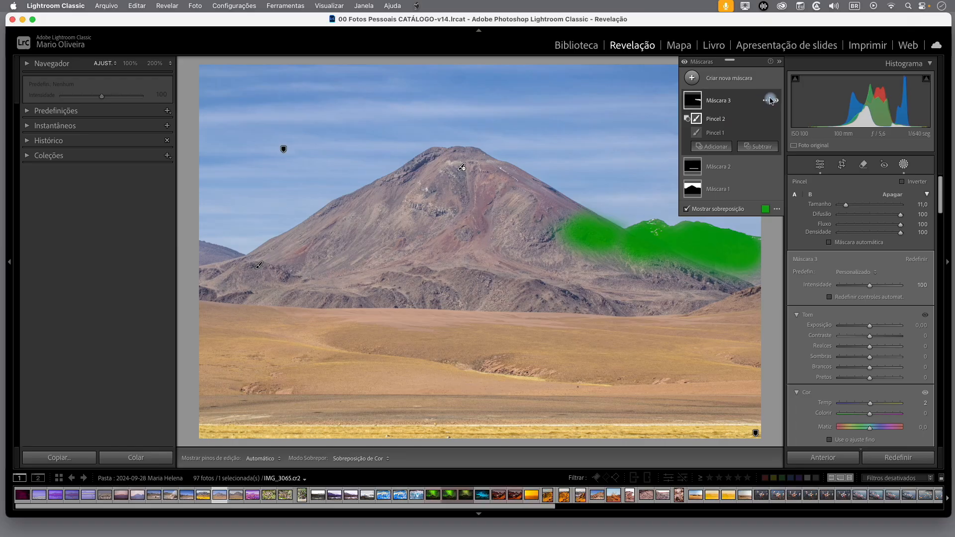
click(765, 101)
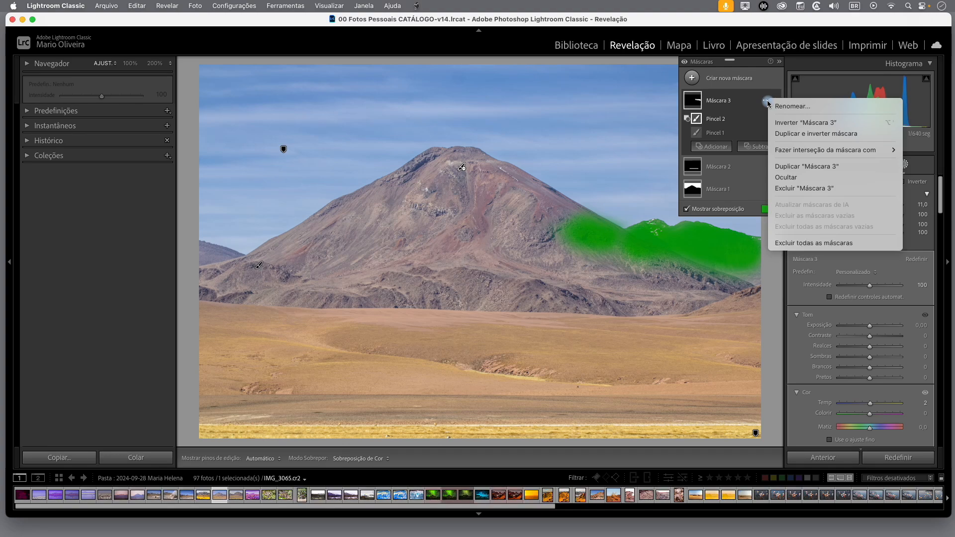
click(801, 188)
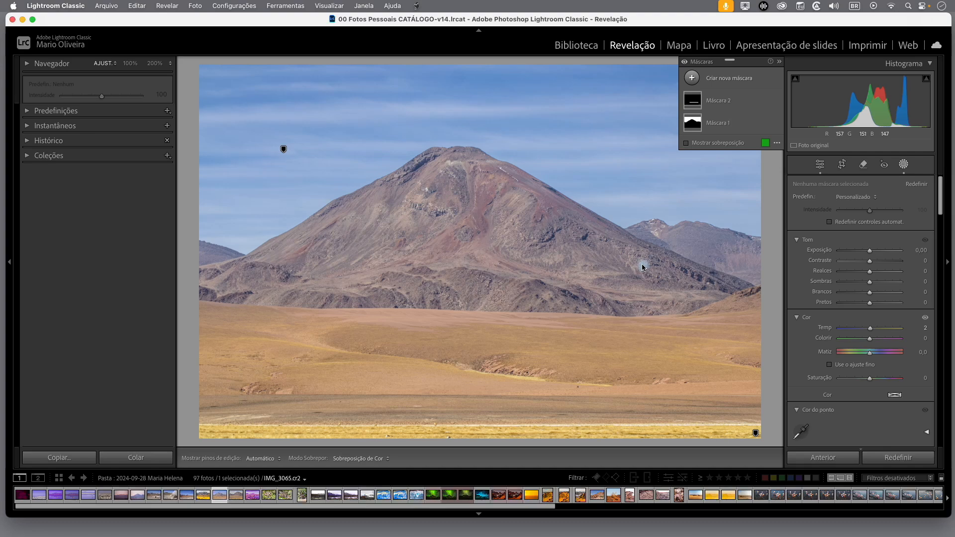
mouse_move(287, 151)
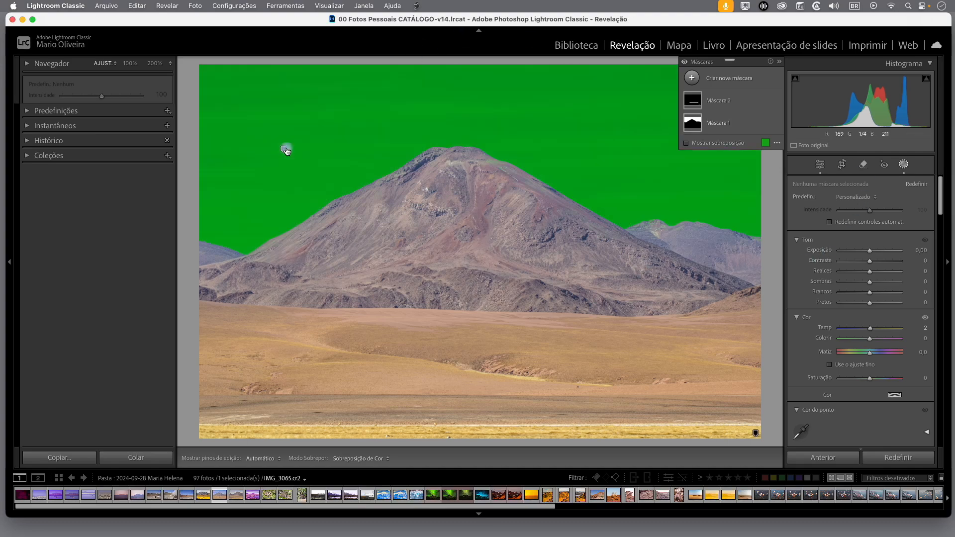
mouse_move(740, 104)
click(766, 102)
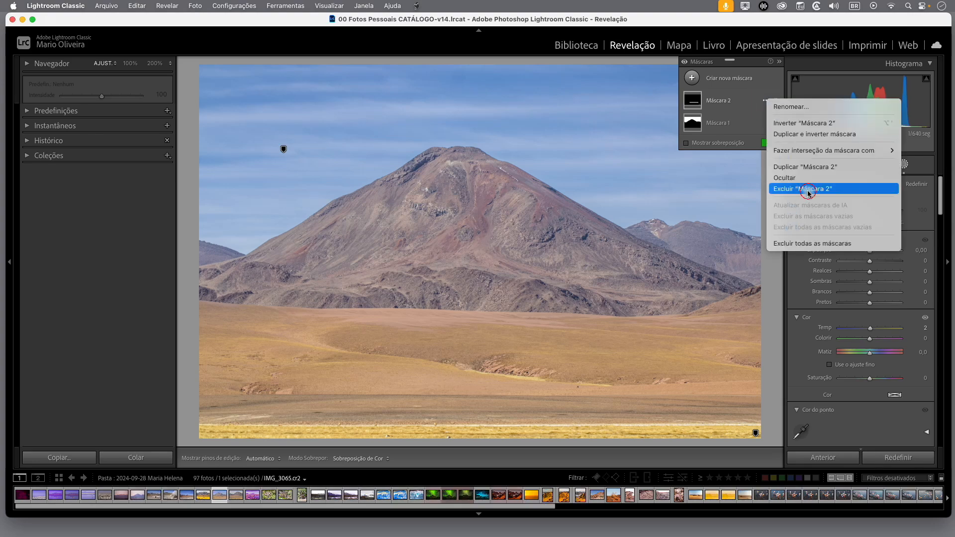
click(807, 193)
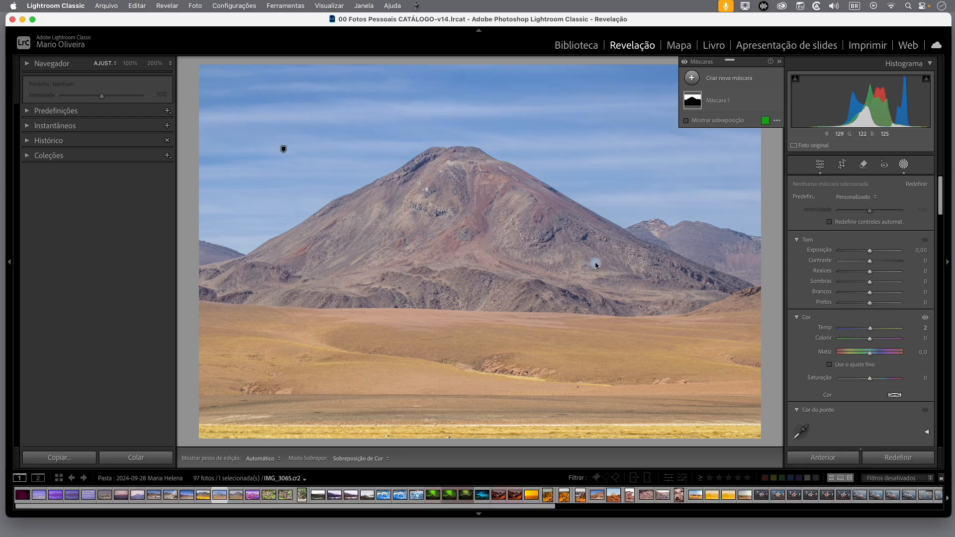
Remove the dark rocky patch in the photo's lower-left desert with generative AI removal at brush size 7.
click(866, 166)
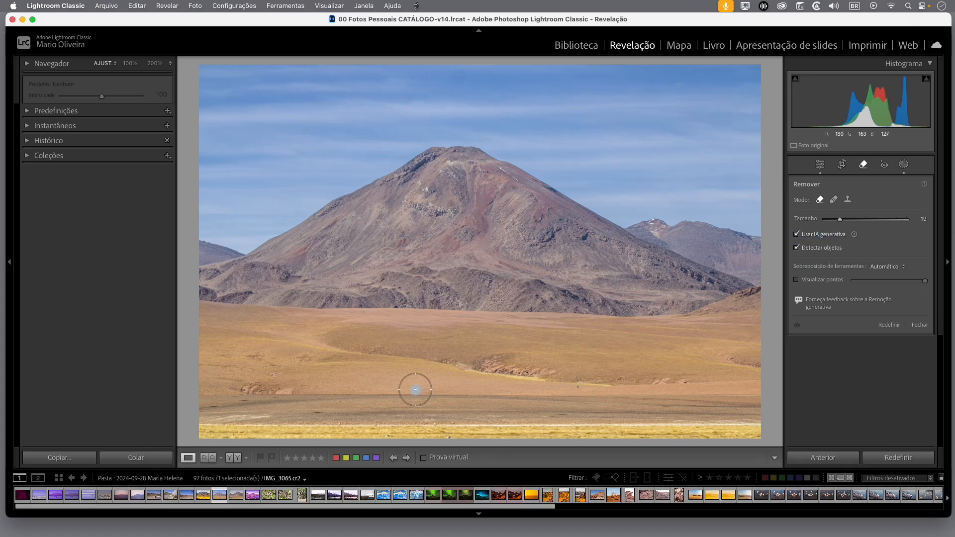
scroll(343, 394, down, 5)
scroll(273, 405, down, 7)
mouse_move(240, 386)
mouse_down()
mouse_move(291, 392)
mouse_move(245, 388)
mouse_move(289, 393)
mouse_move(260, 383)
mouse_move(246, 394)
mouse_up()
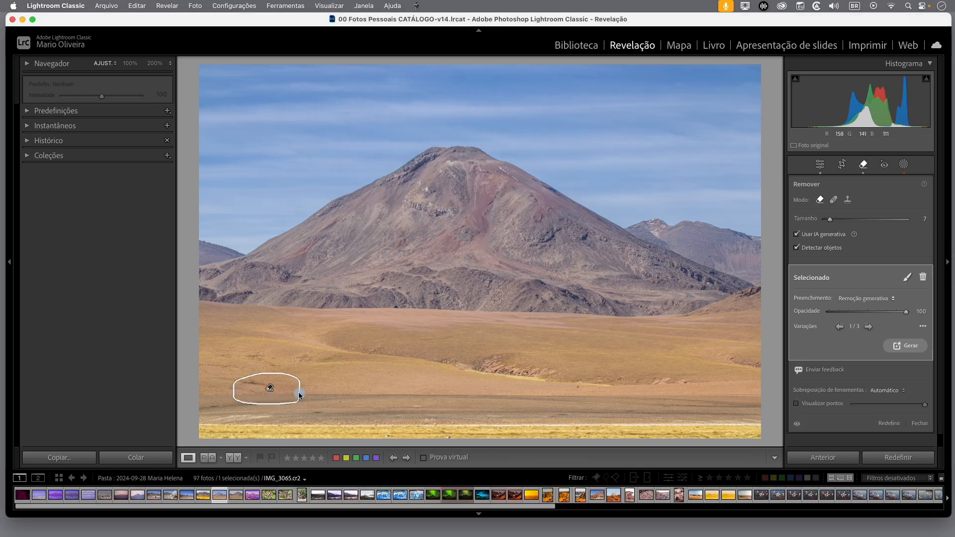
Return to masking, select the sky mask Máscara 1 and update its AI masks.
click(904, 165)
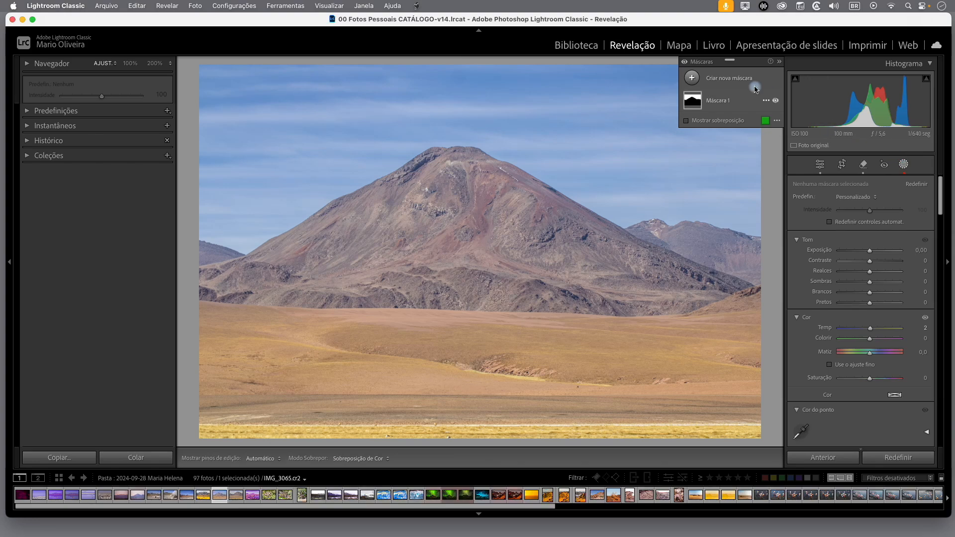
mouse_move(692, 102)
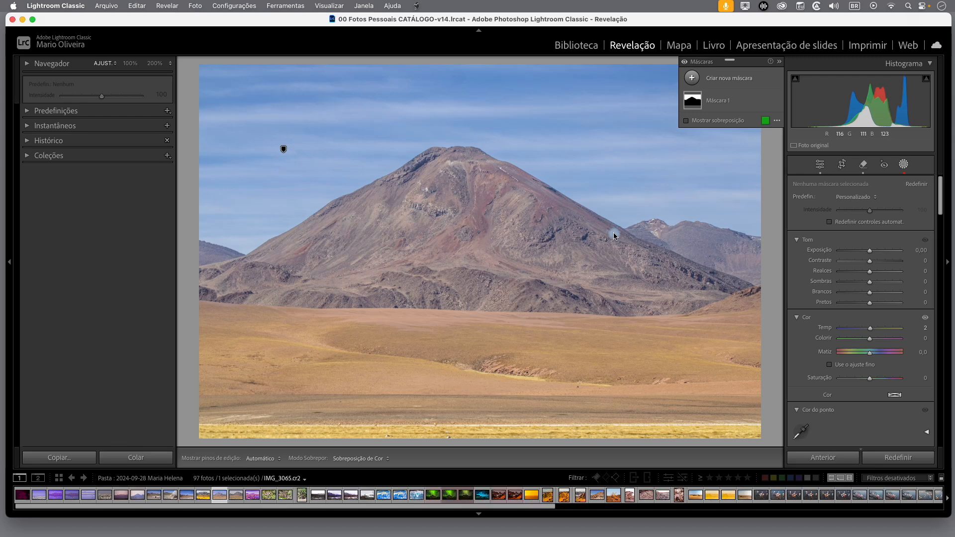
click(258, 372)
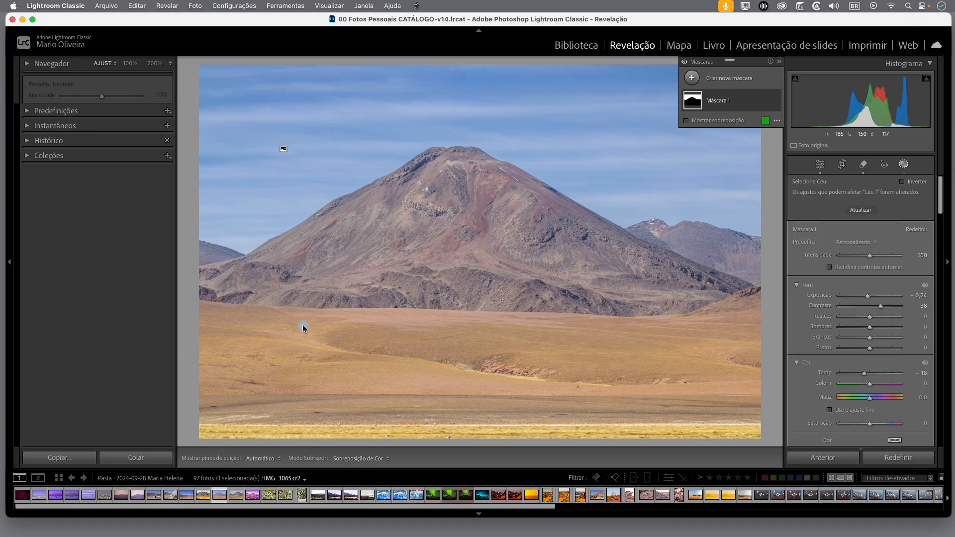
click(766, 101)
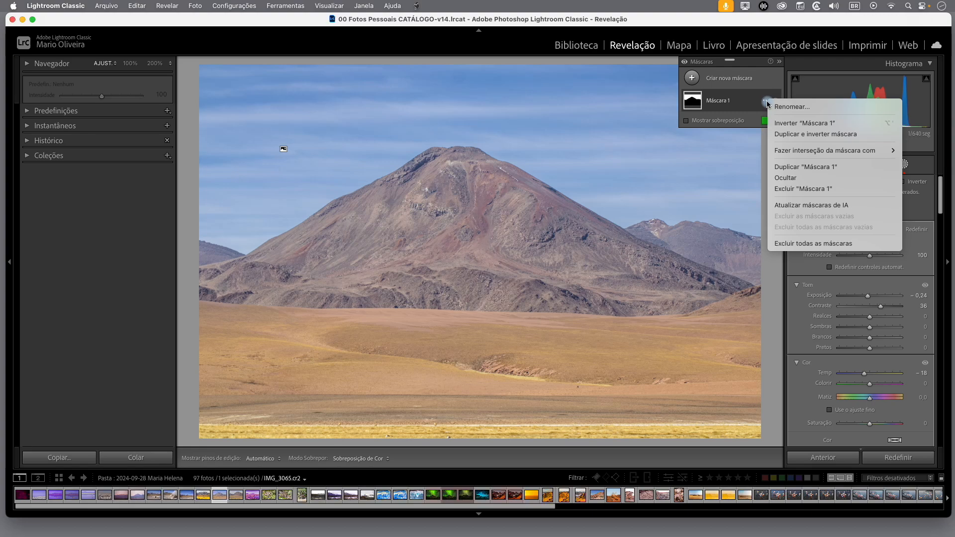
click(842, 208)
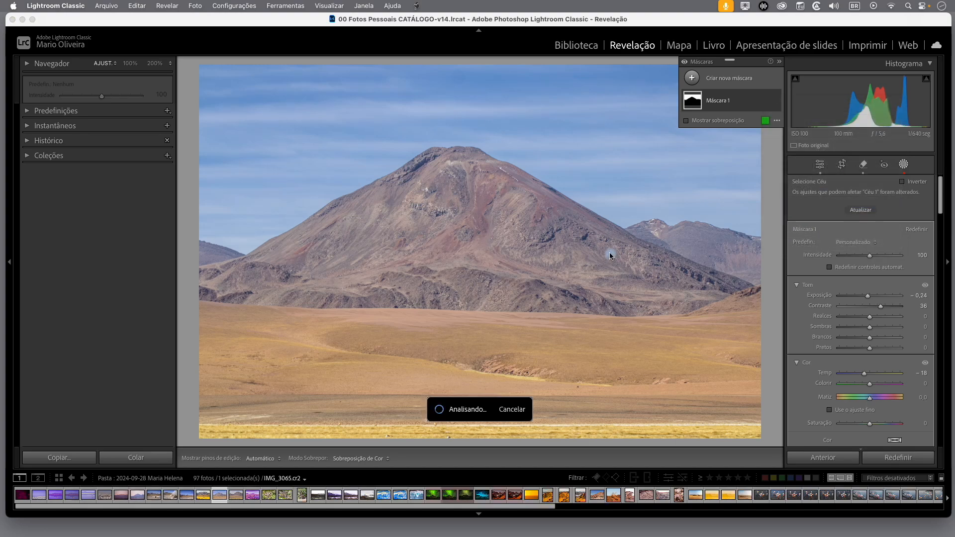